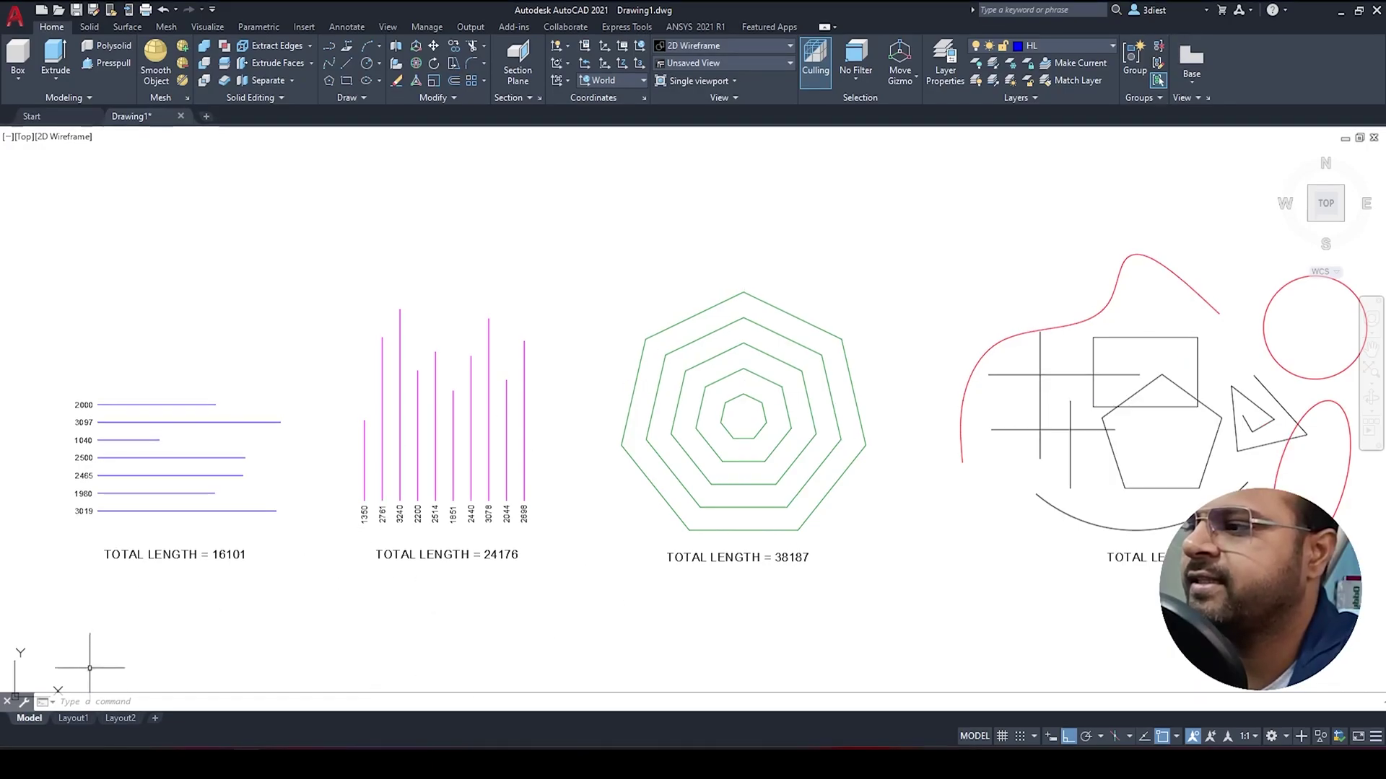
Bring up the Addline.LSP code in Notepad and launch a new blank Notepad window
click(65, 701)
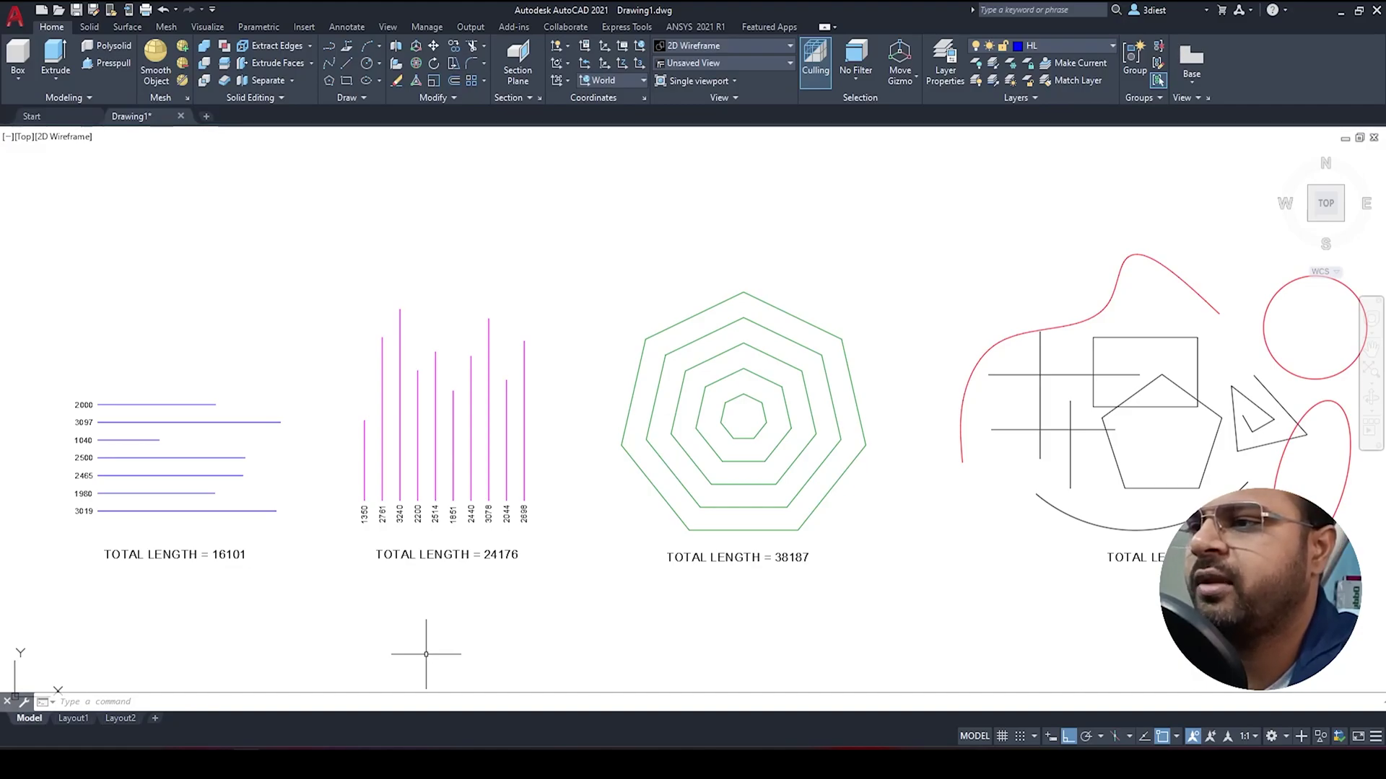
click(180, 700)
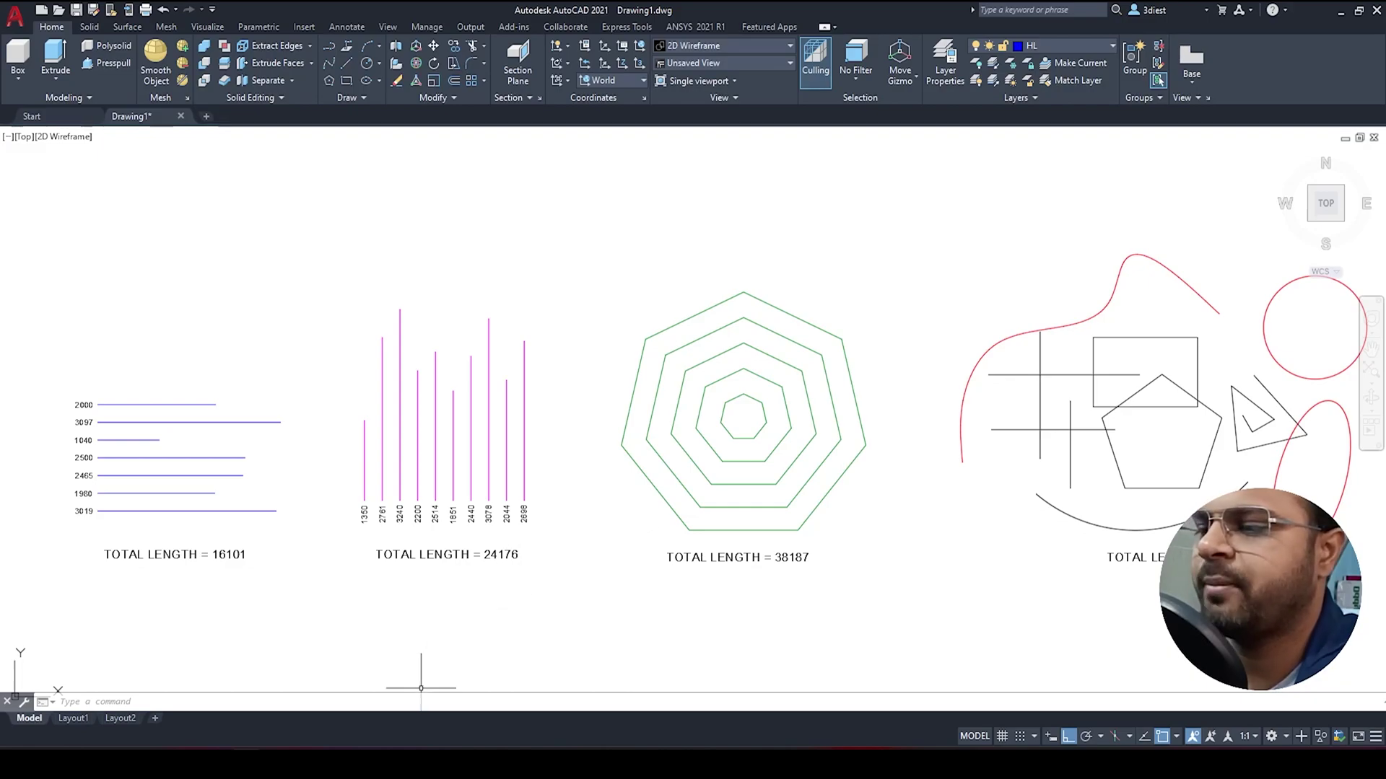
key(alt+Tab)
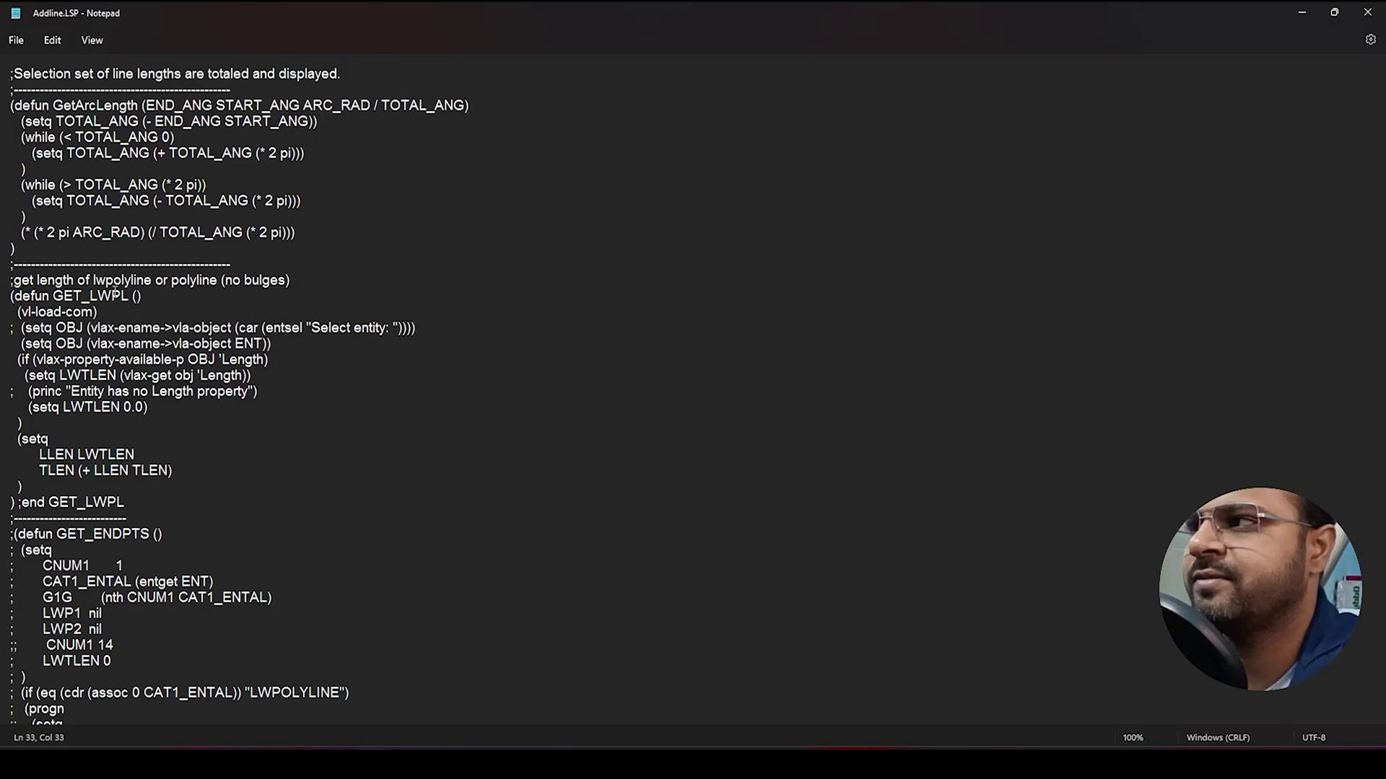
scroll(133, 320, down, 20)
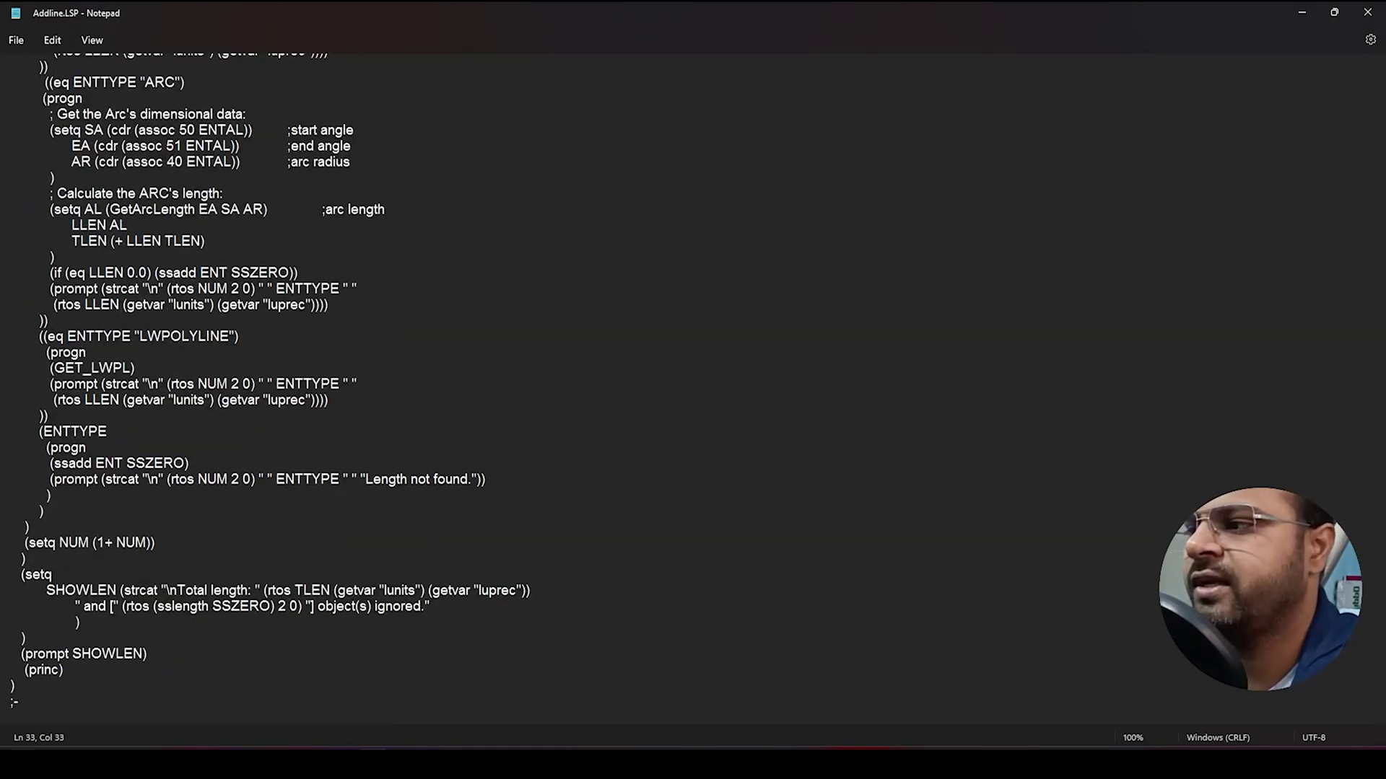
key(super)
text(note)
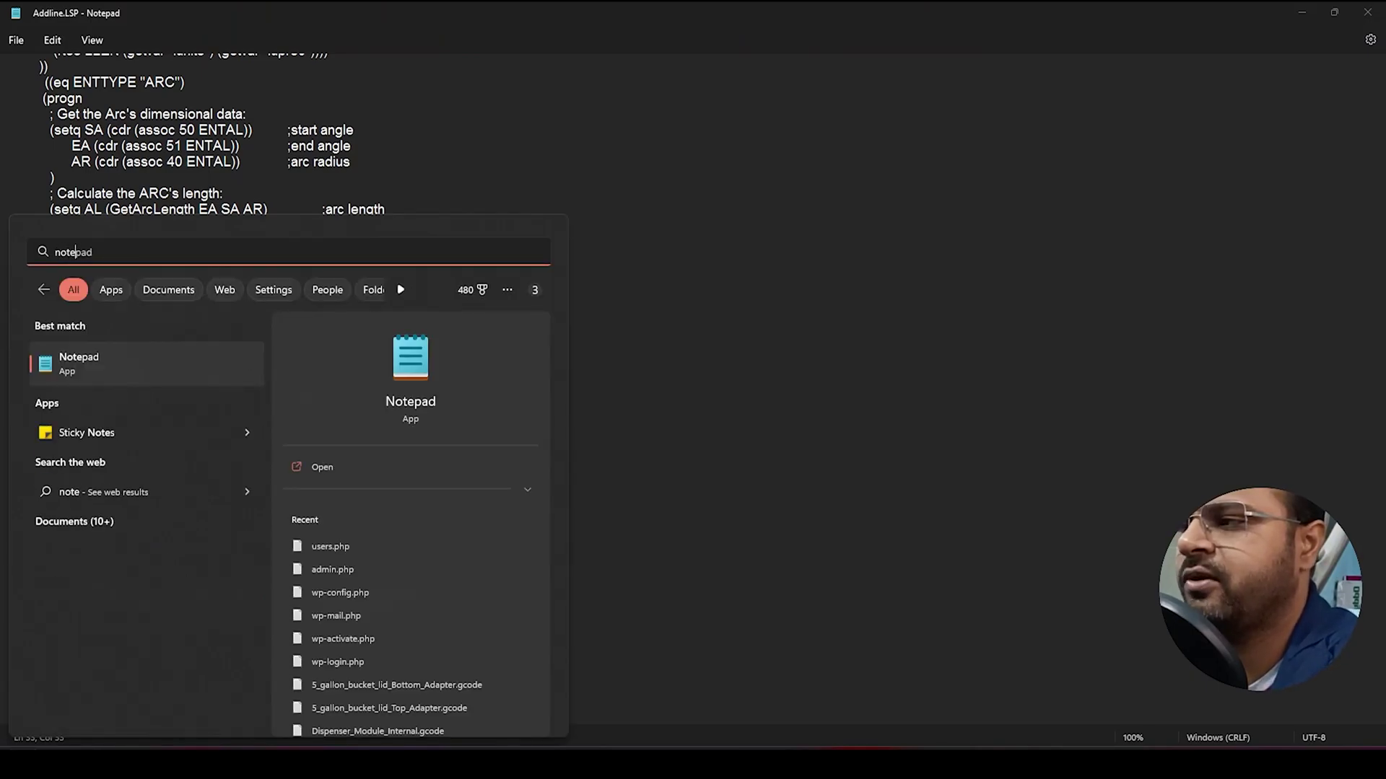
key(Return)
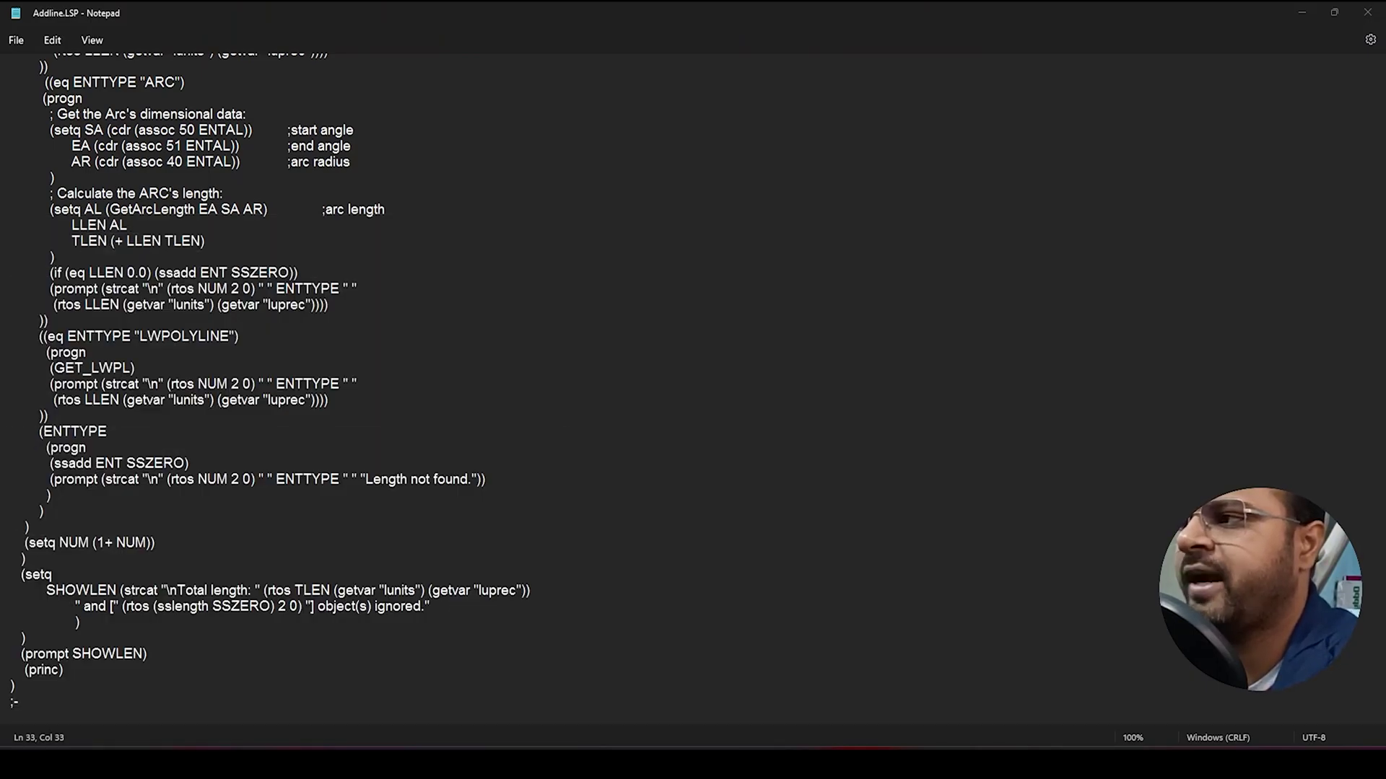
Select all of the Addline.LSP code, then bring the blank Notepad window forward
click(208, 540)
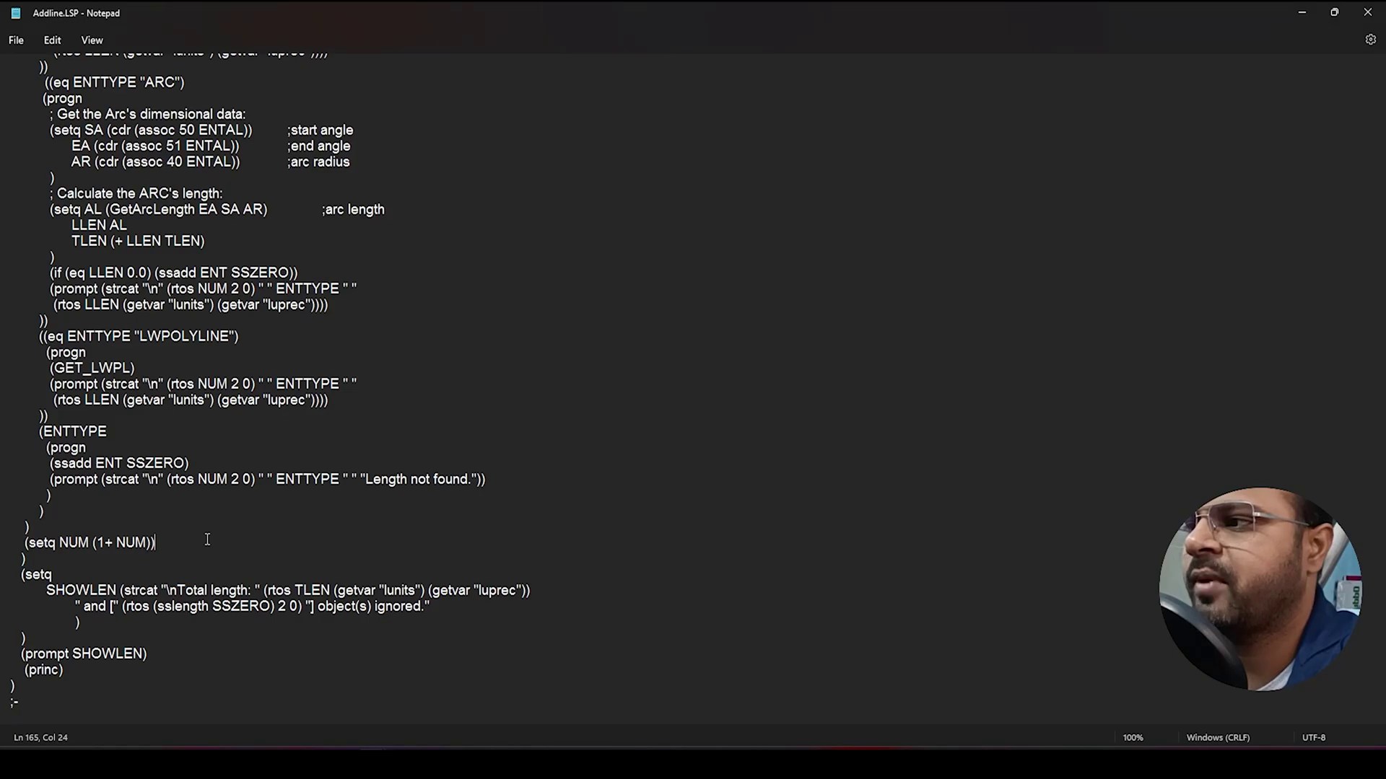
key(ctrl+a)
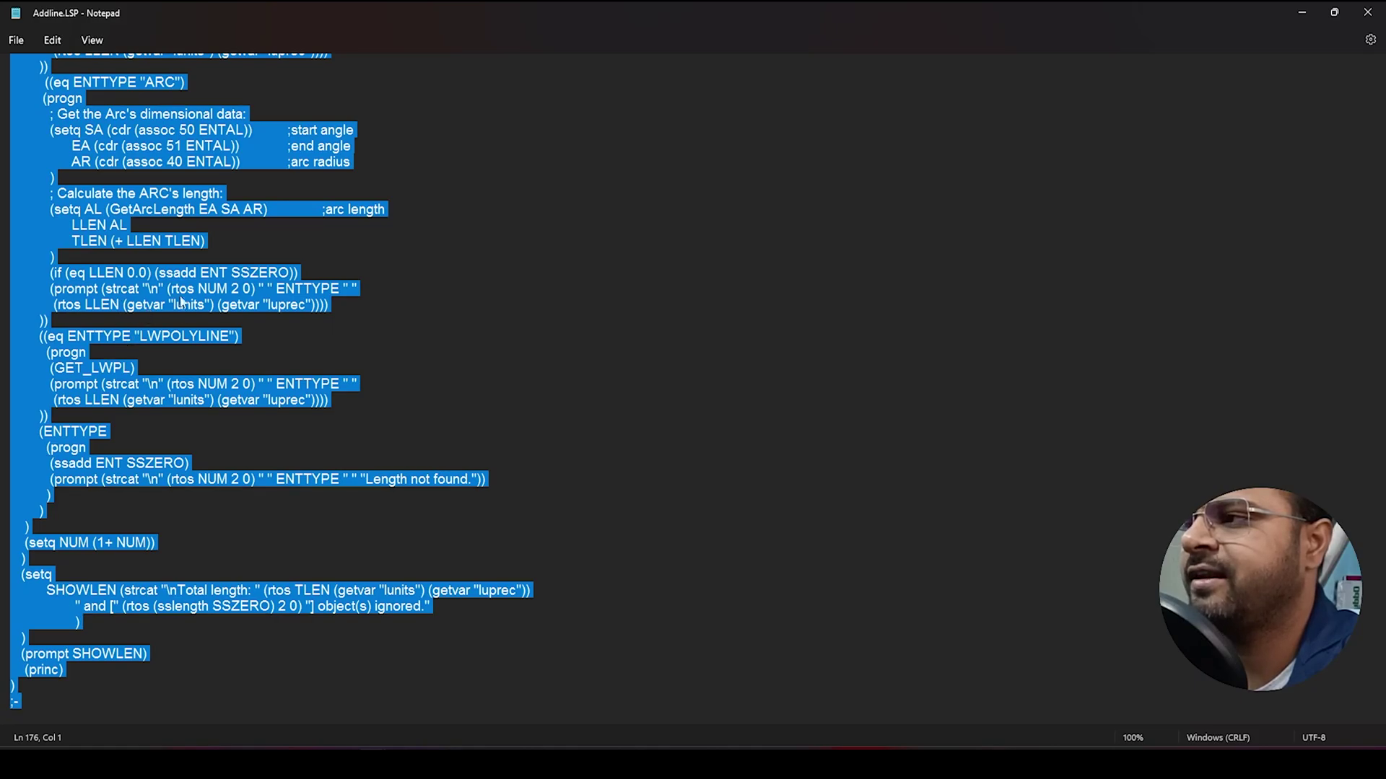
scroll(319, 222, up, 12)
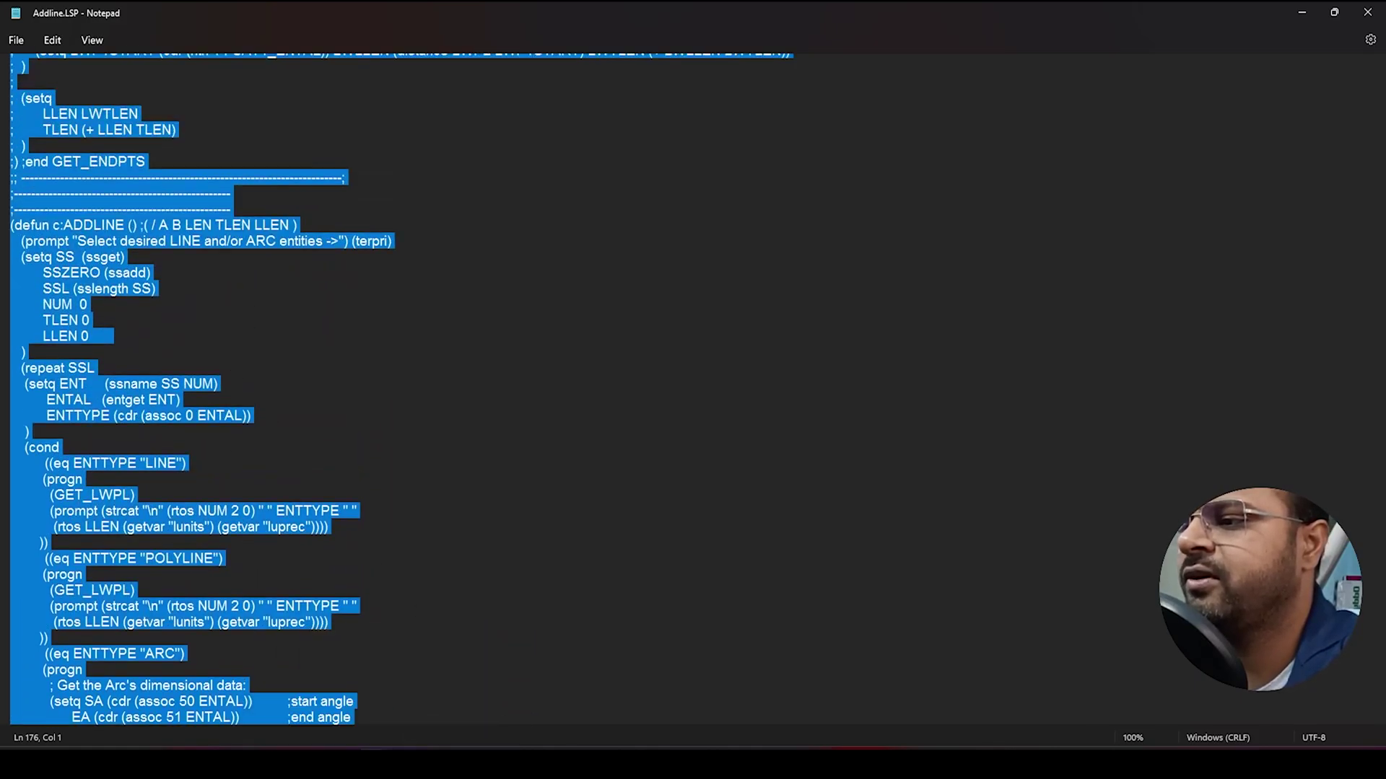
click(458, 671)
Paste the copied ADDLINE routine into the untitled Notepad document
key(ctrl+v)
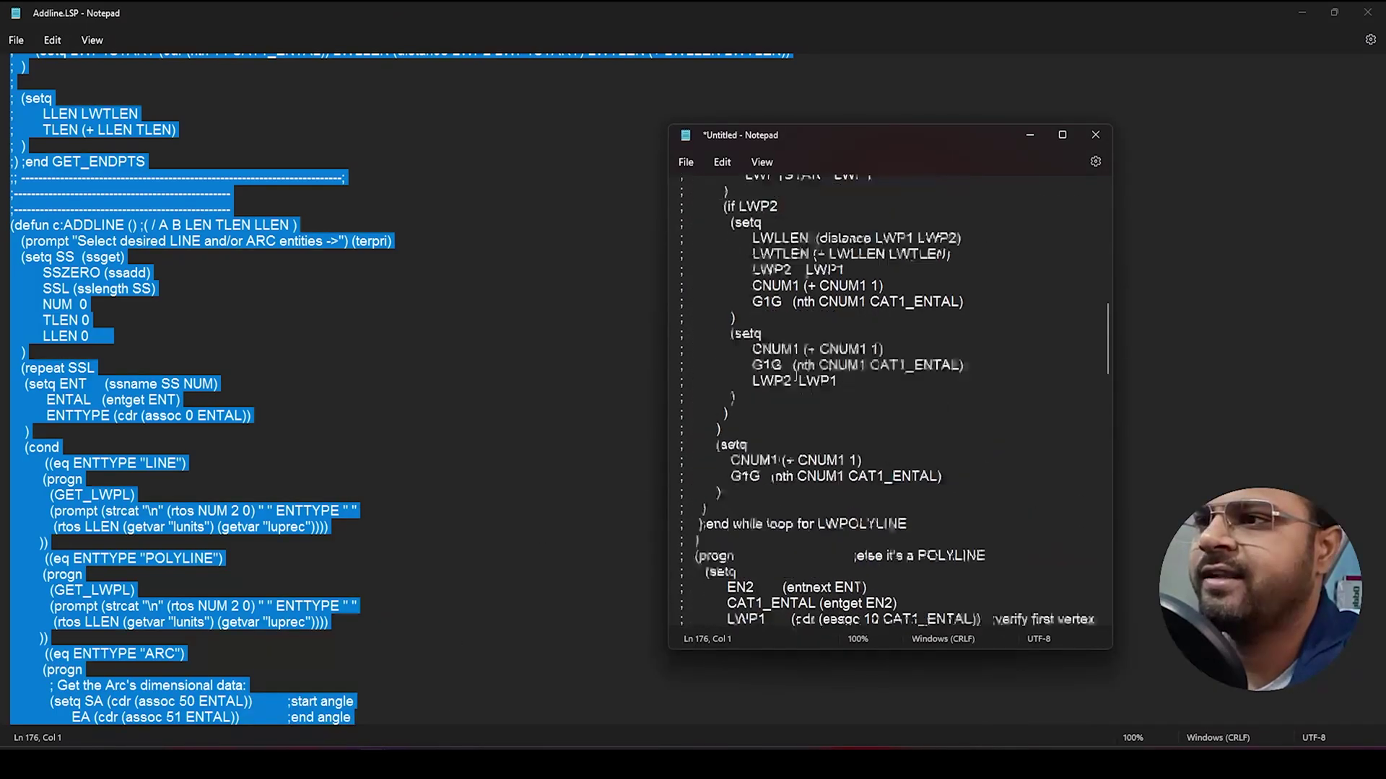
scroll(796, 376, up, 15)
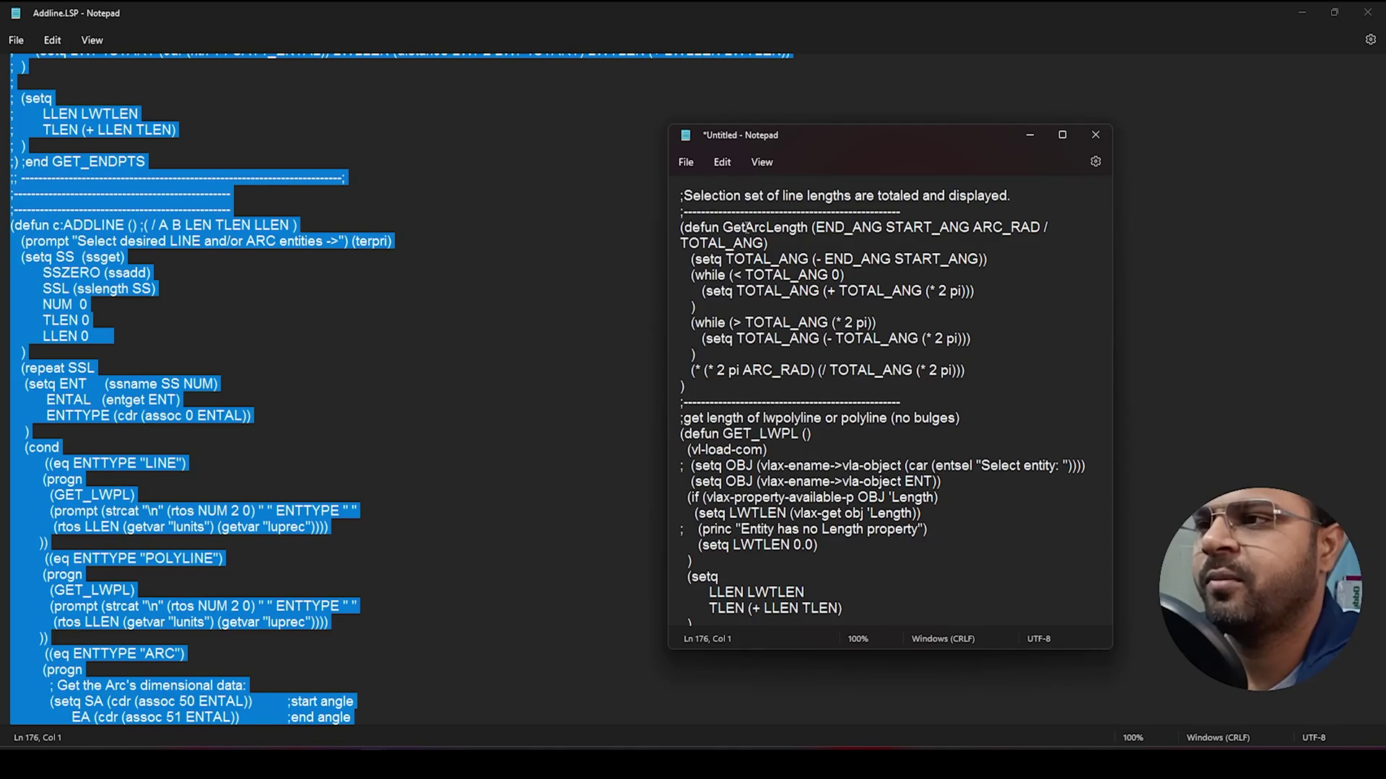
Save the code as addline.lsp on the Desktop, close Notepad and return to AutoCAD
click(689, 161)
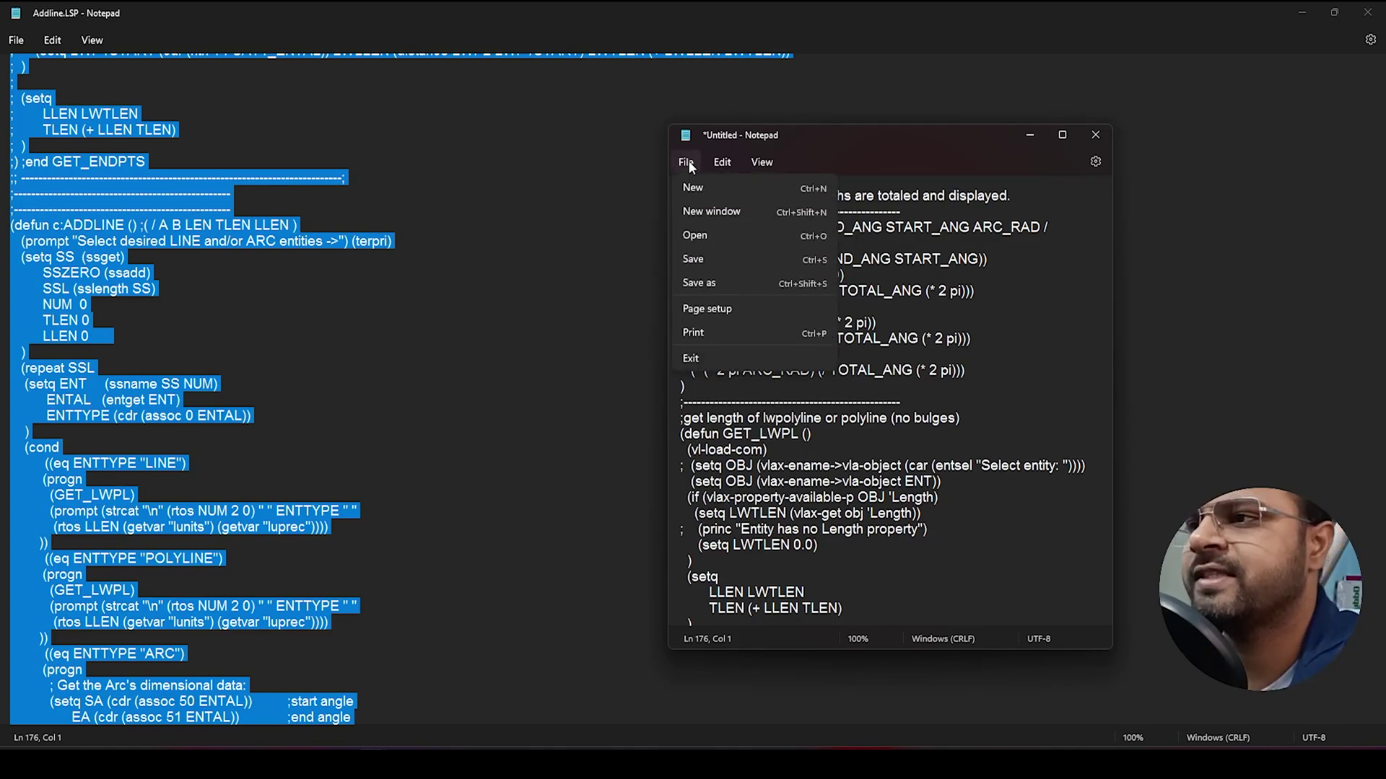
click(696, 284)
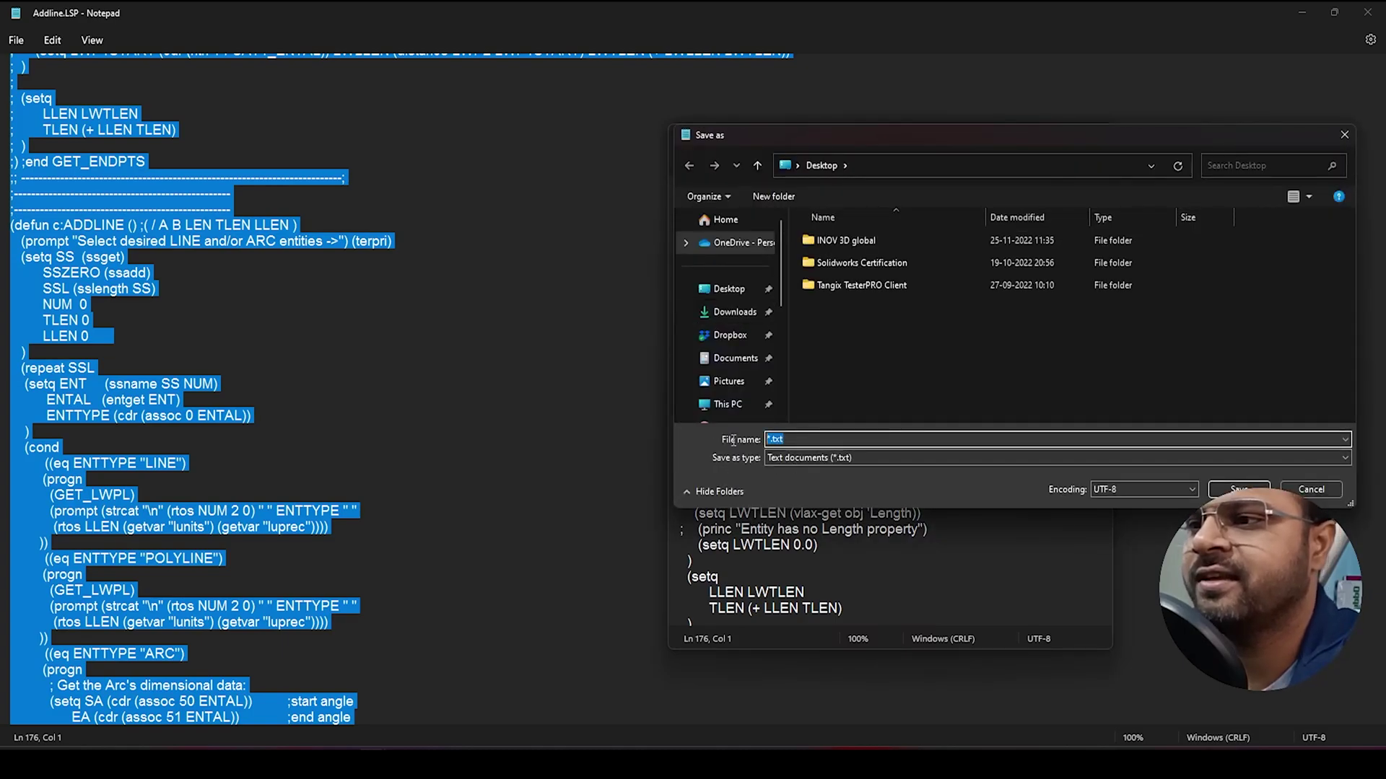
text(addline.lsp)
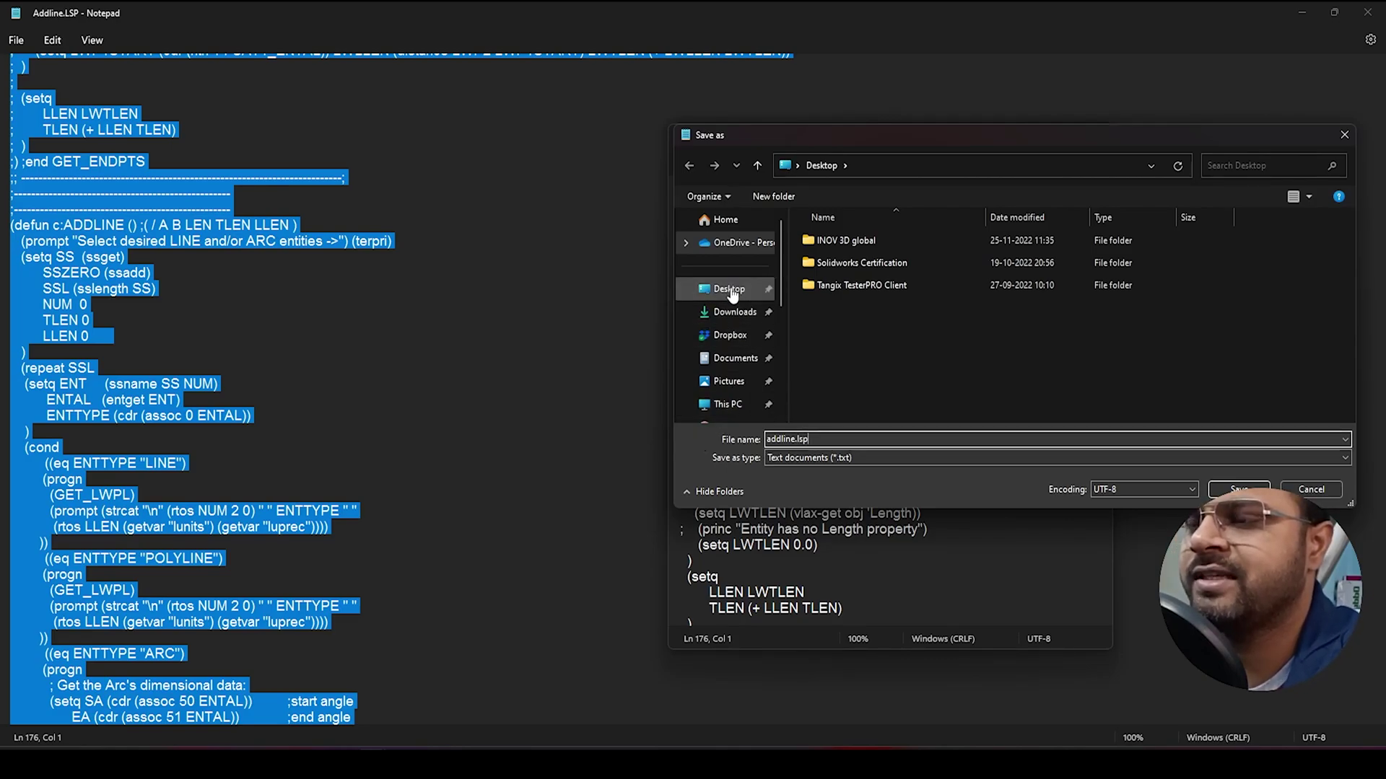
click(729, 290)
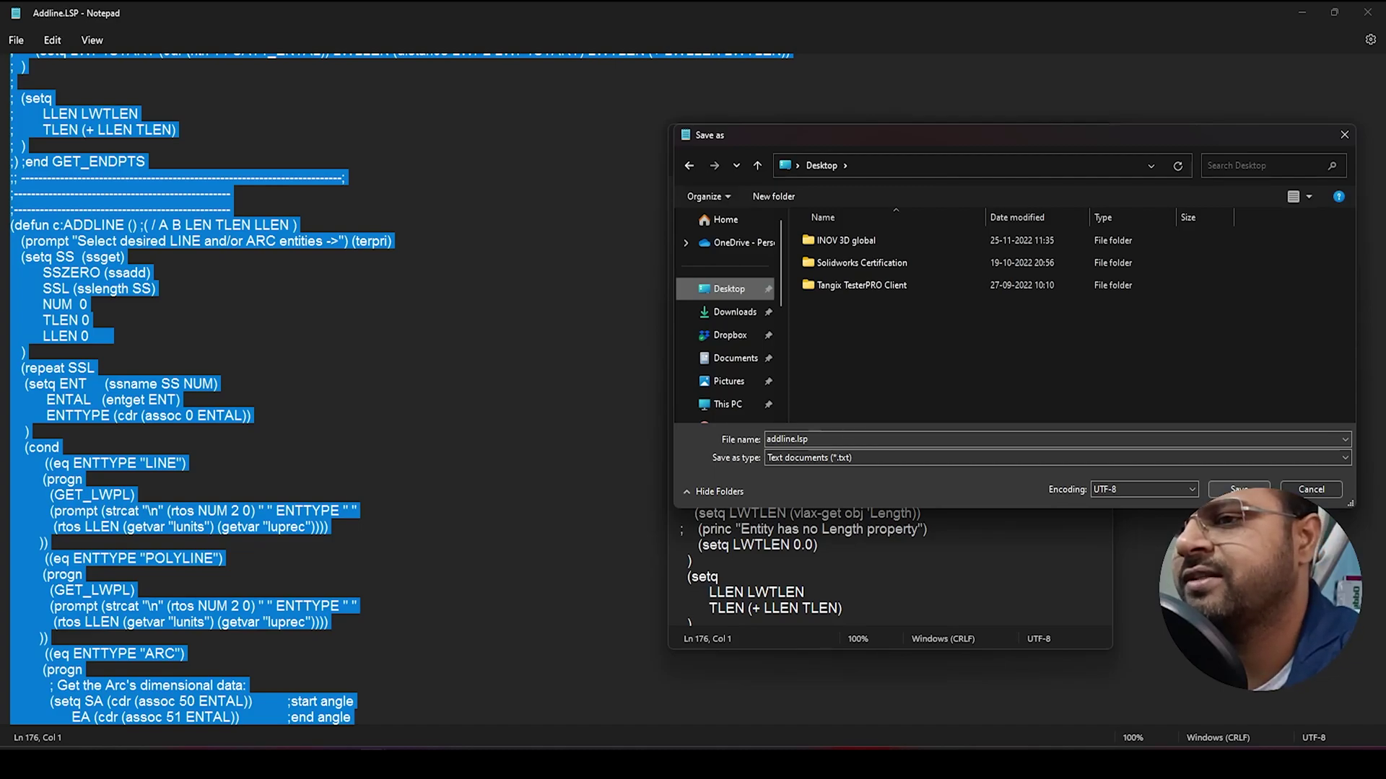
click(1238, 490)
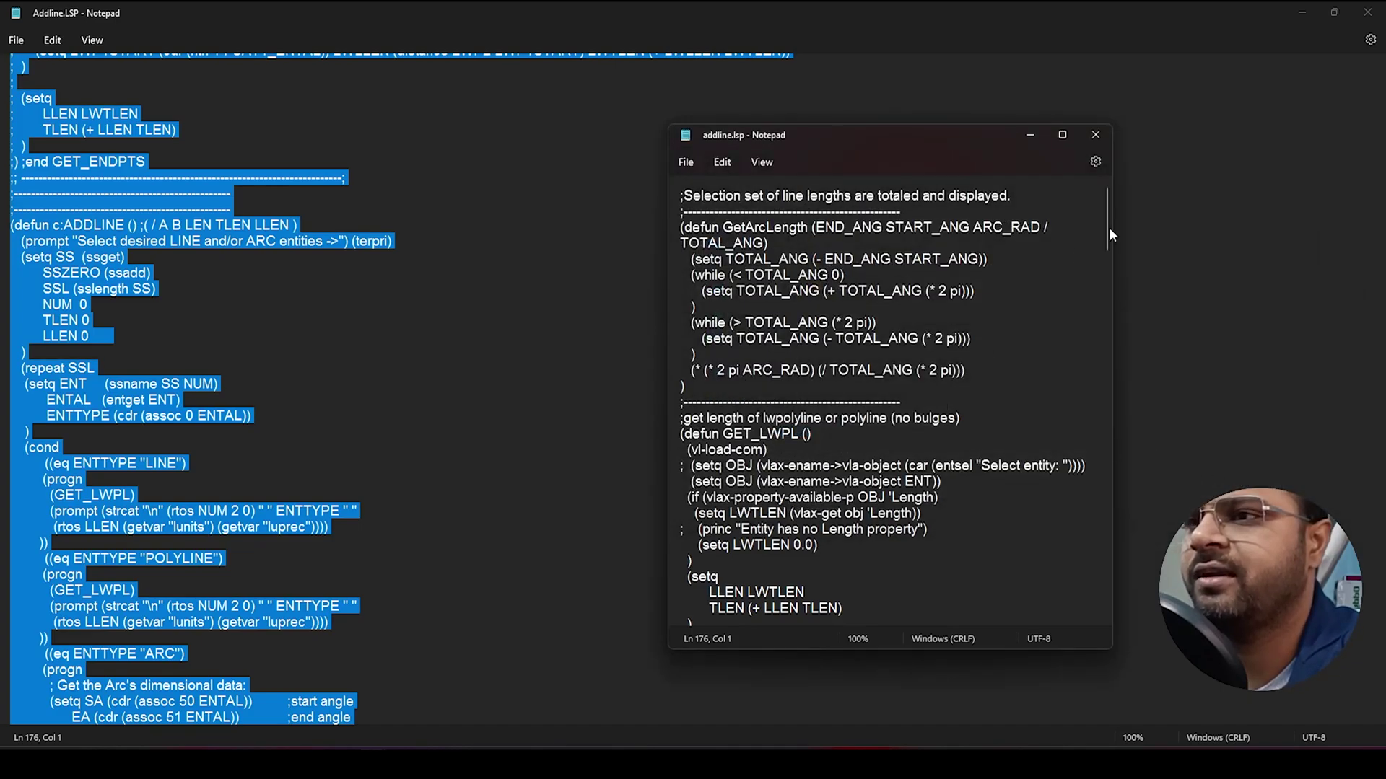
click(1095, 134)
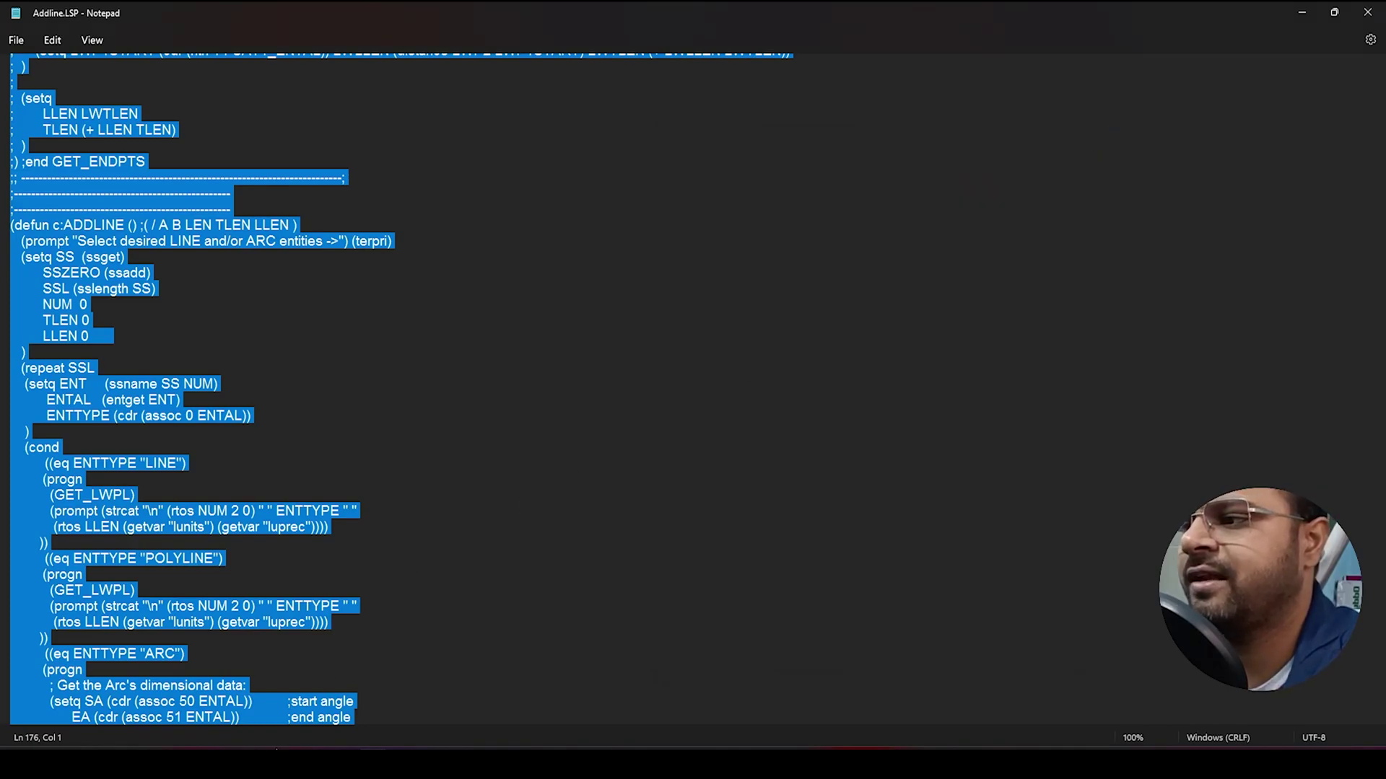
key(alt+Tab)
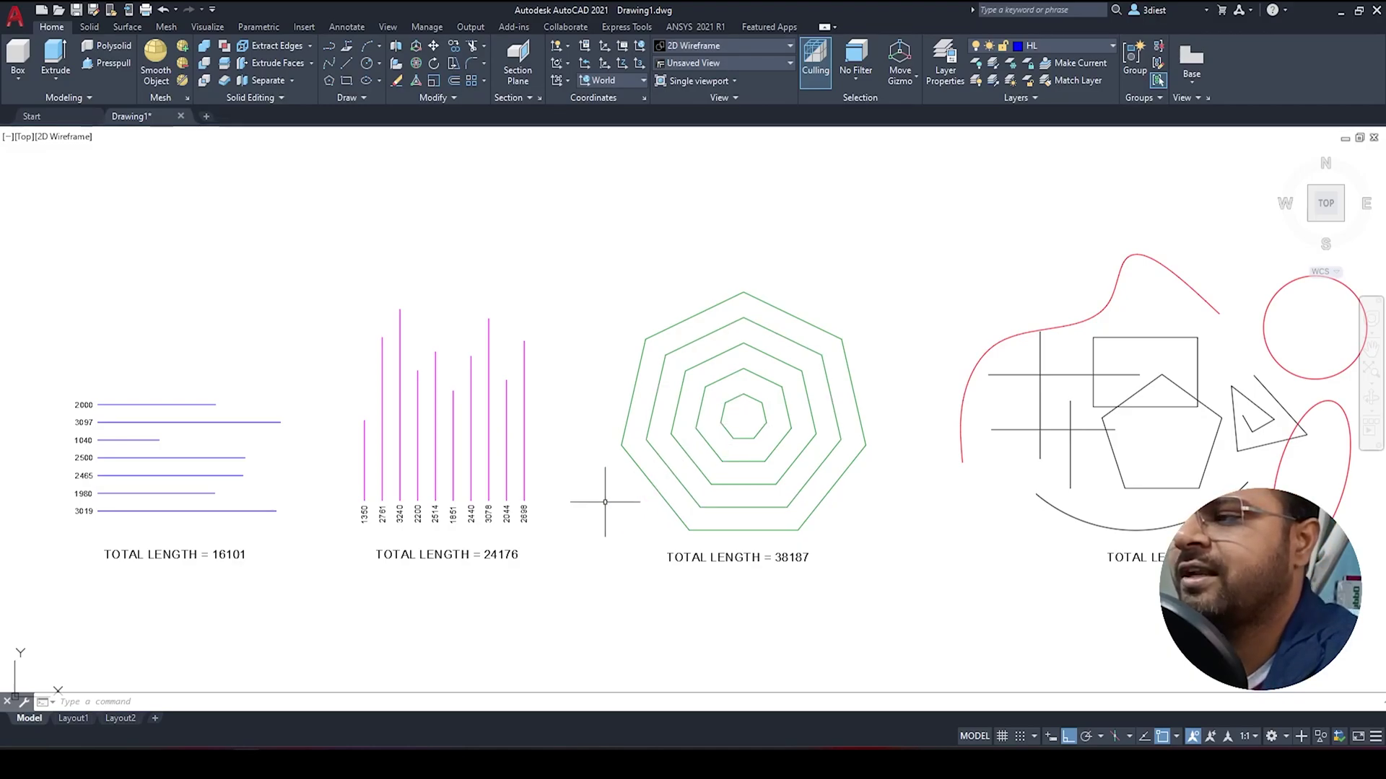
Load addline.lsp from the Desktop via APPLOAD, choosing Always Load for the unsigned file
text(APPlo)
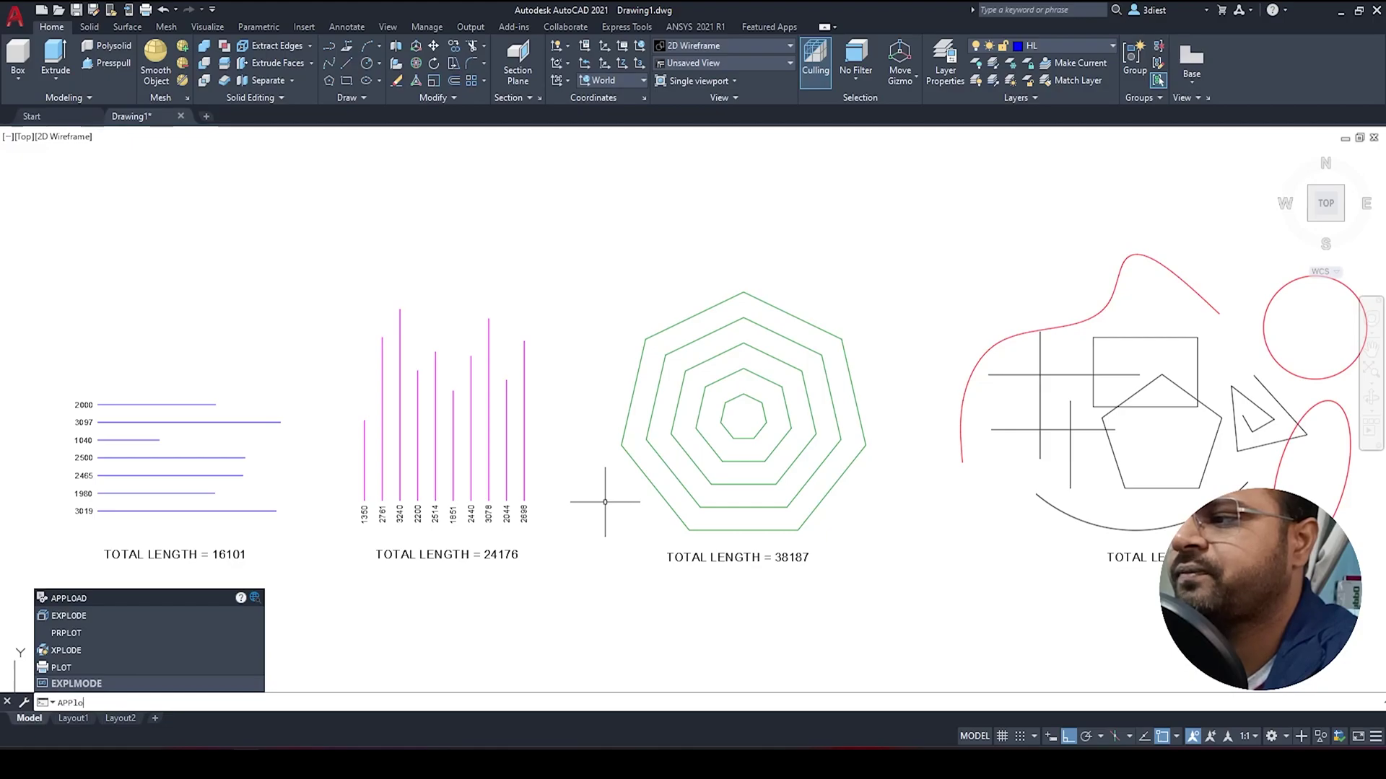
text(ad)
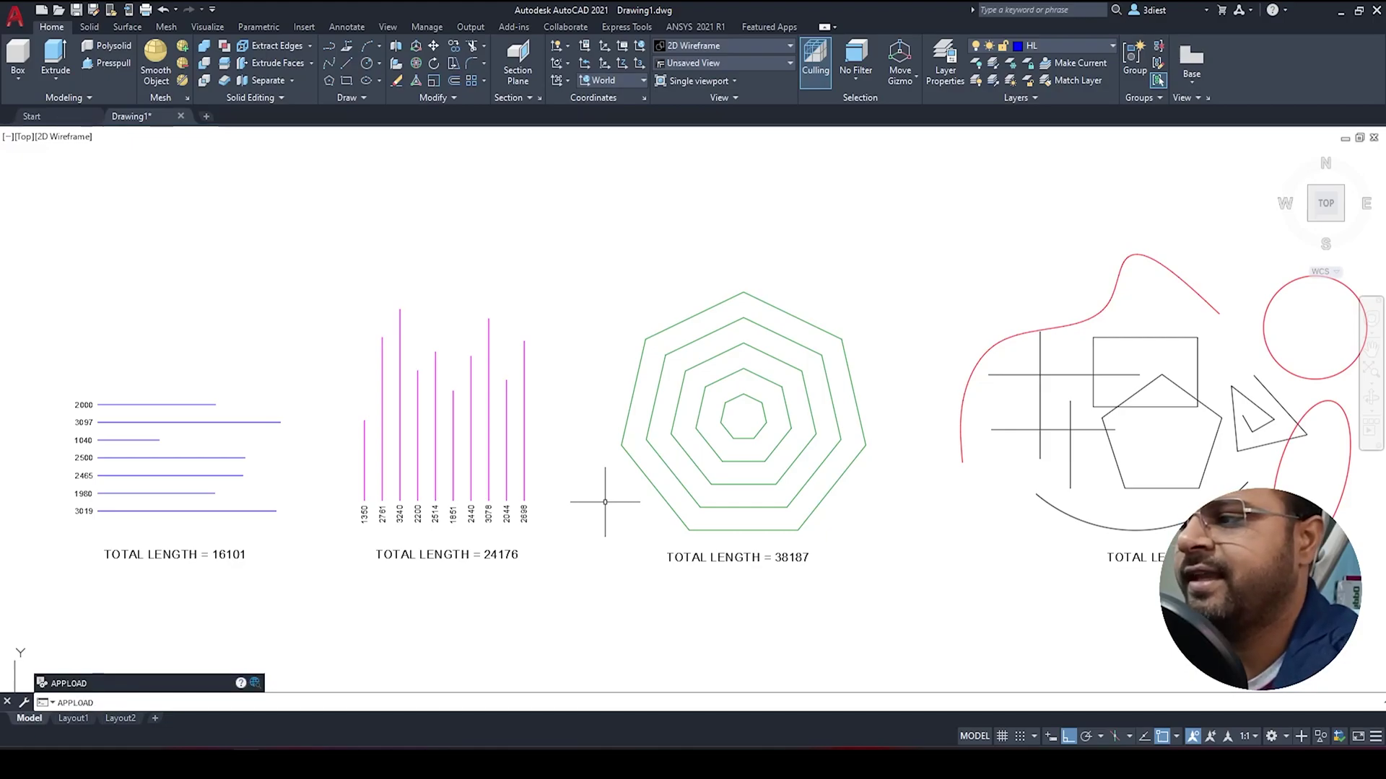
key(Return)
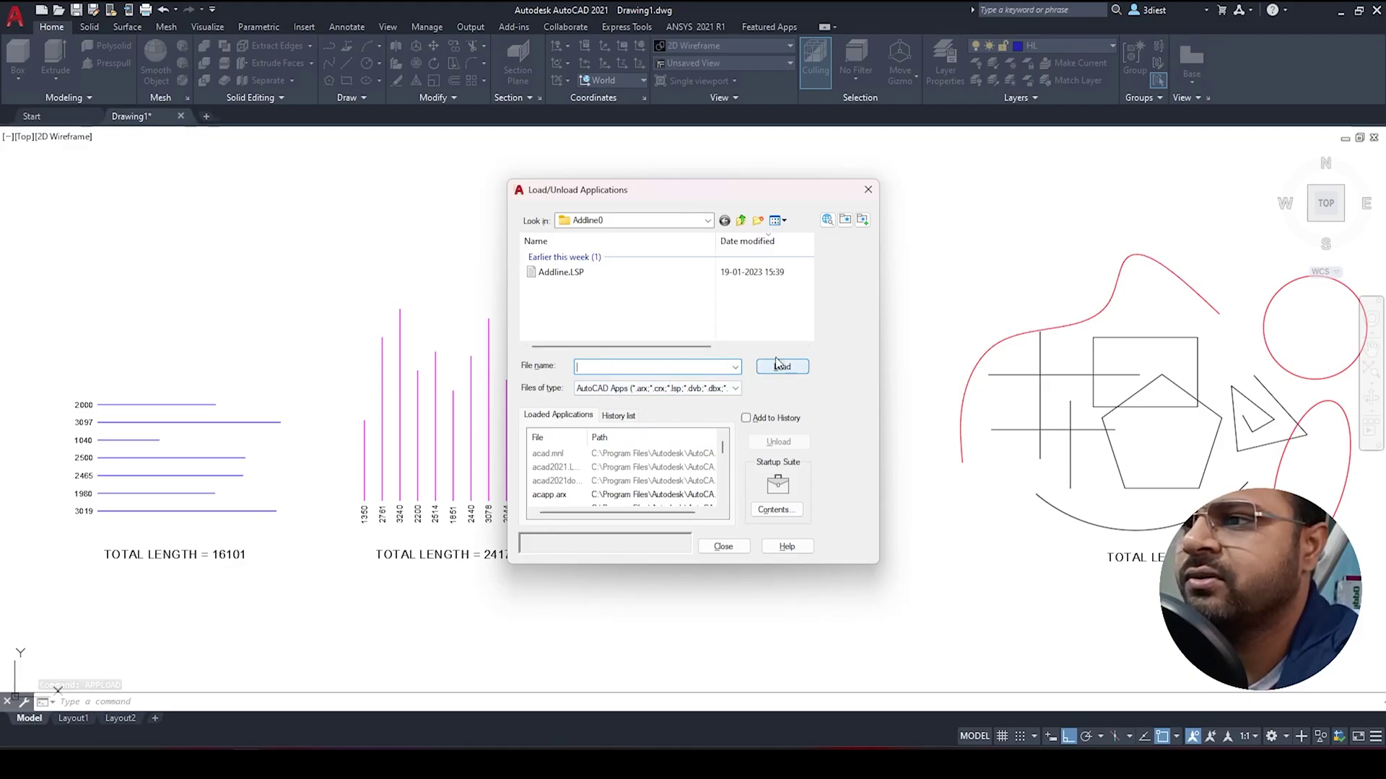
click(707, 220)
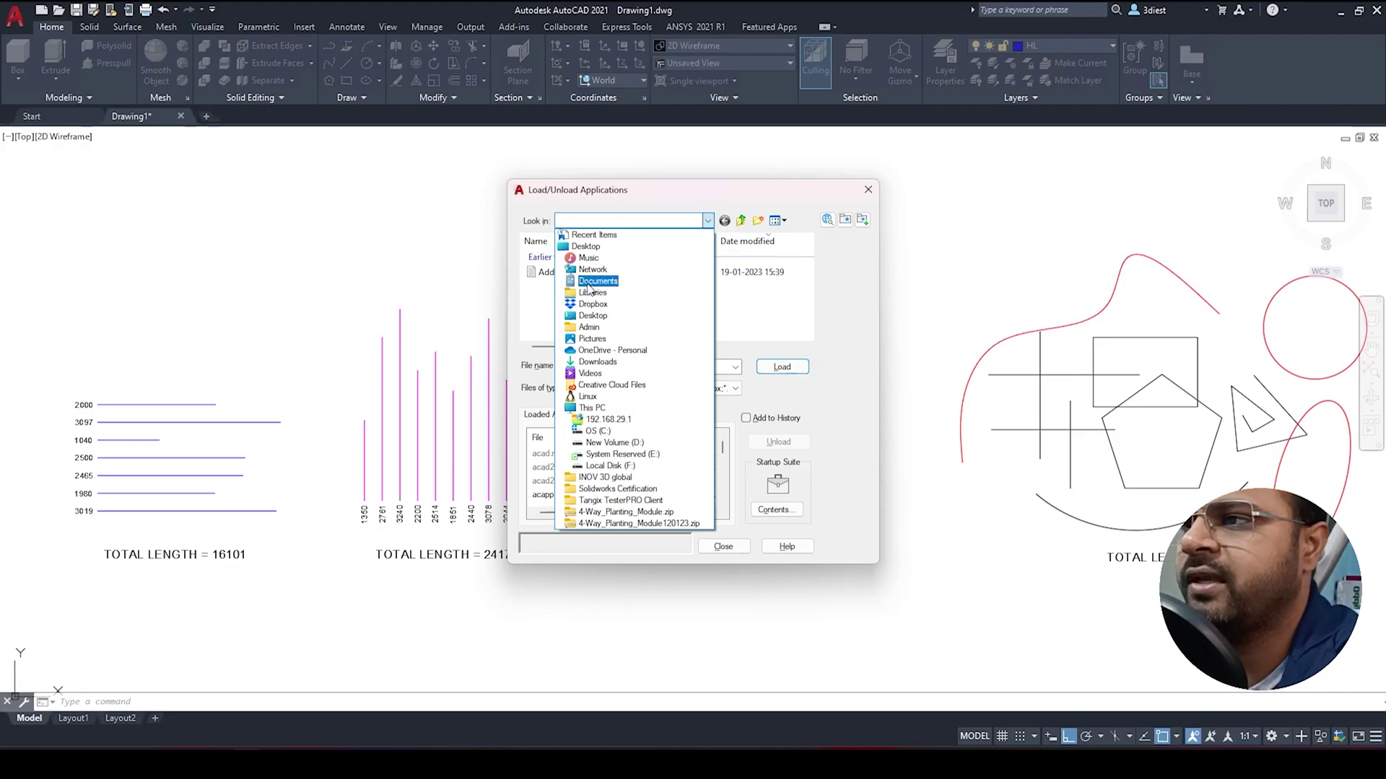
click(621, 246)
scroll(707, 283, down, 5)
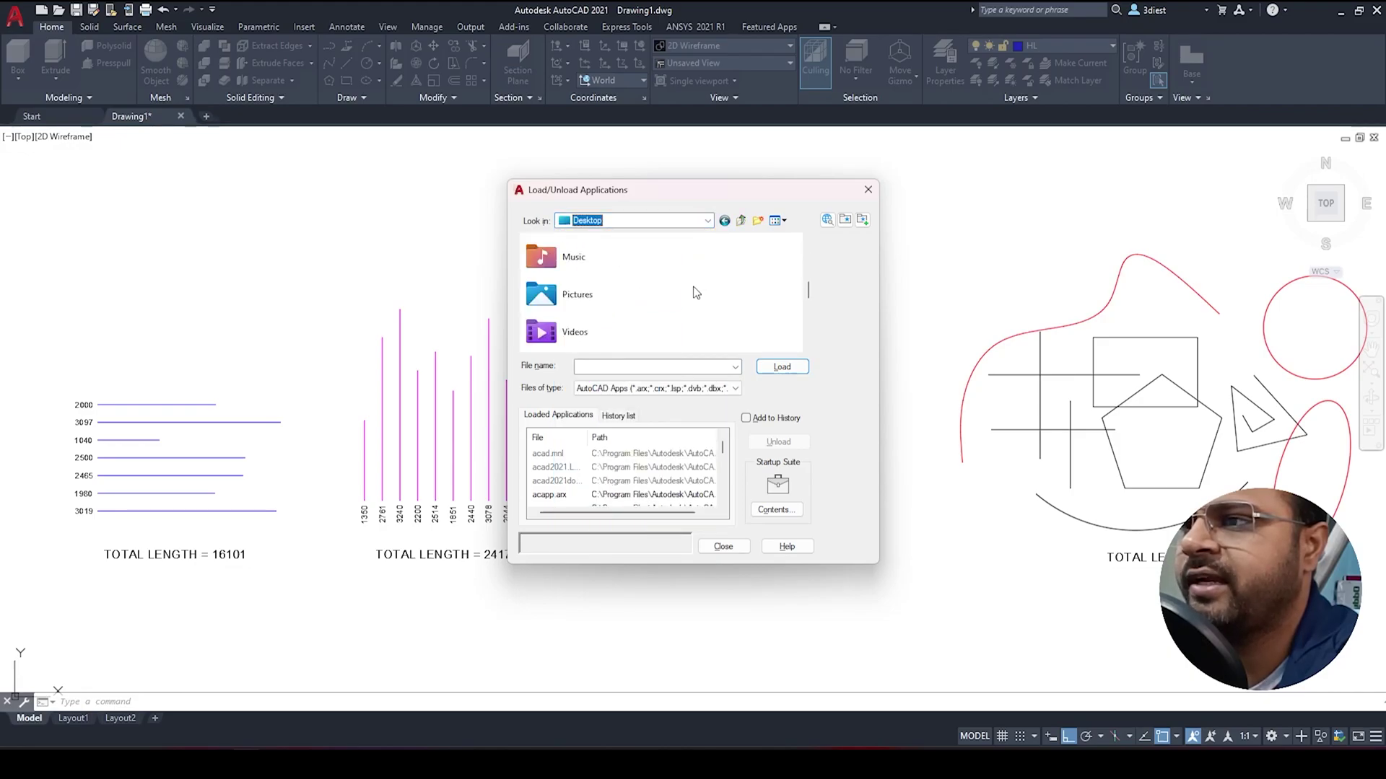
scroll(651, 299, down, 1)
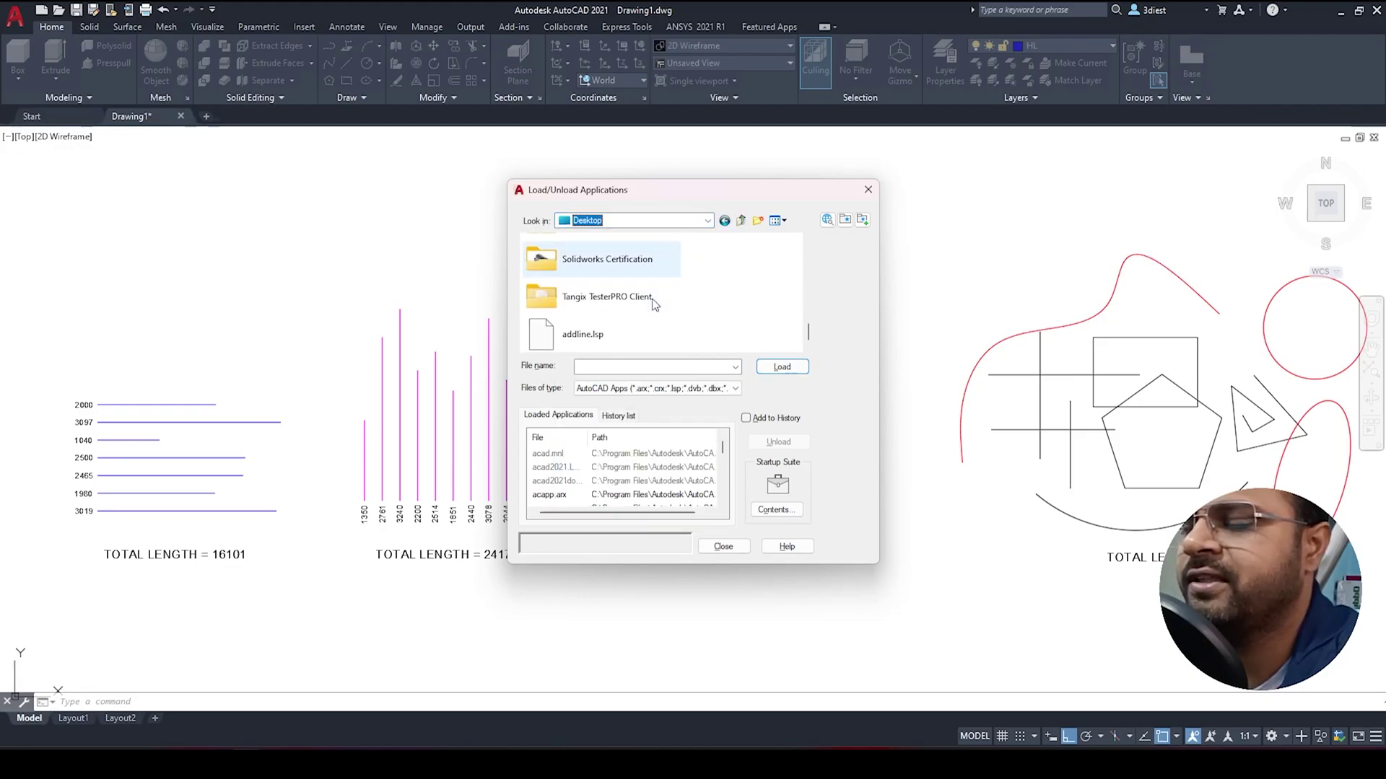
click(570, 343)
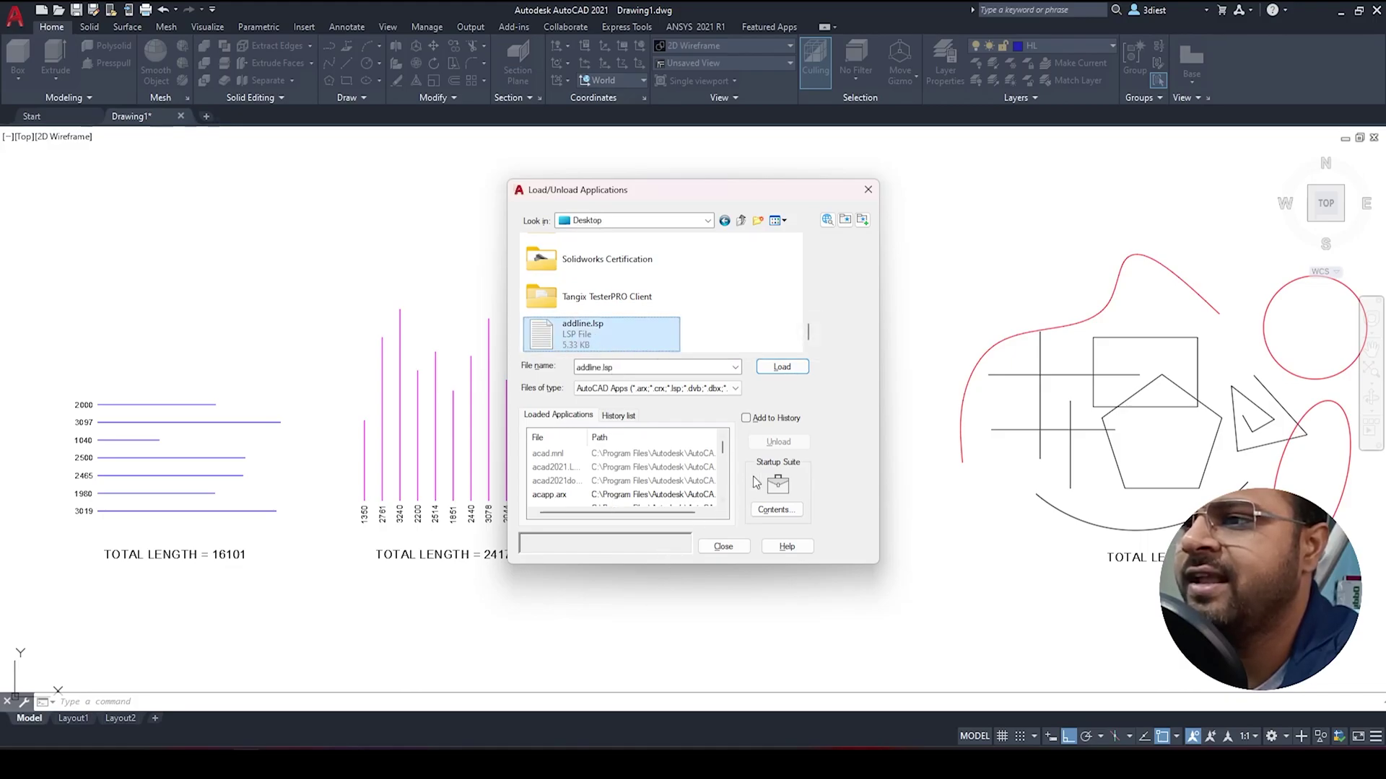
click(782, 367)
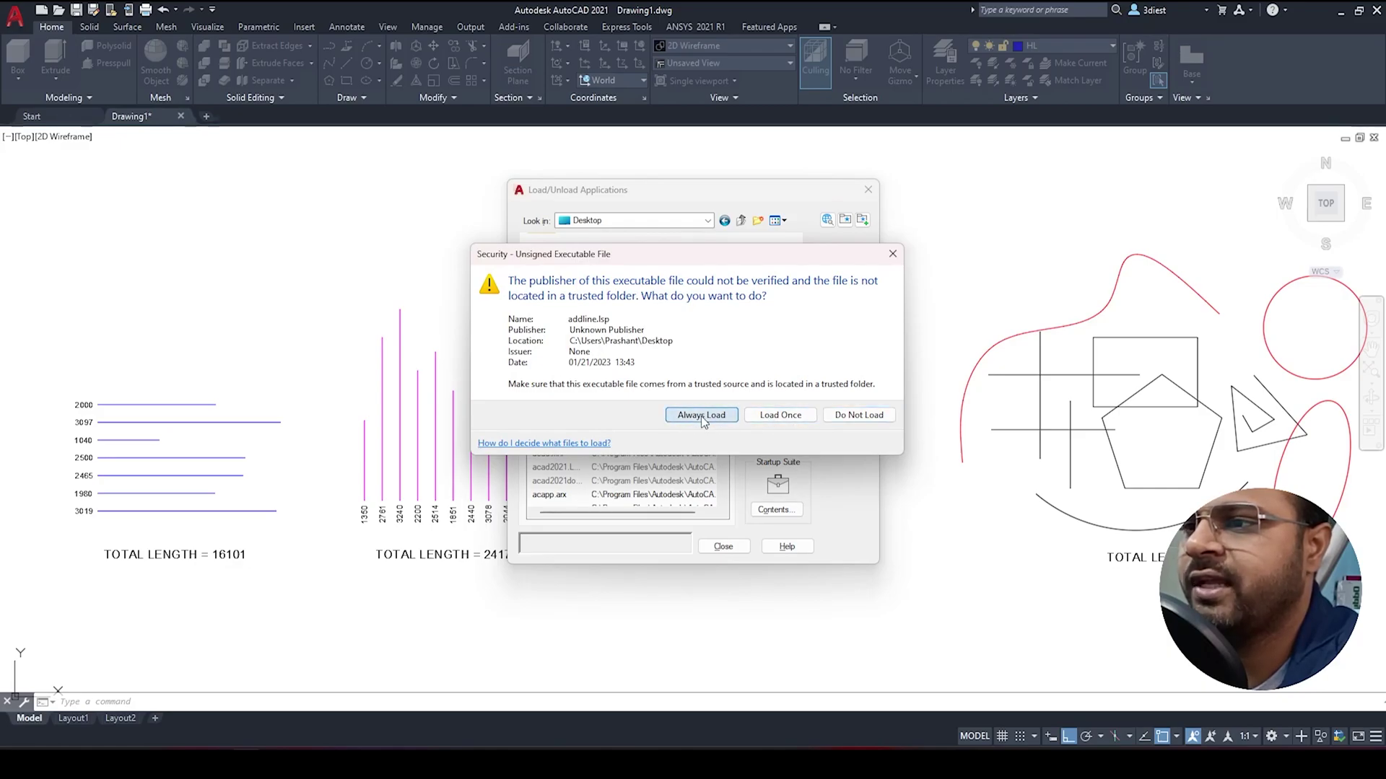
click(700, 416)
click(722, 547)
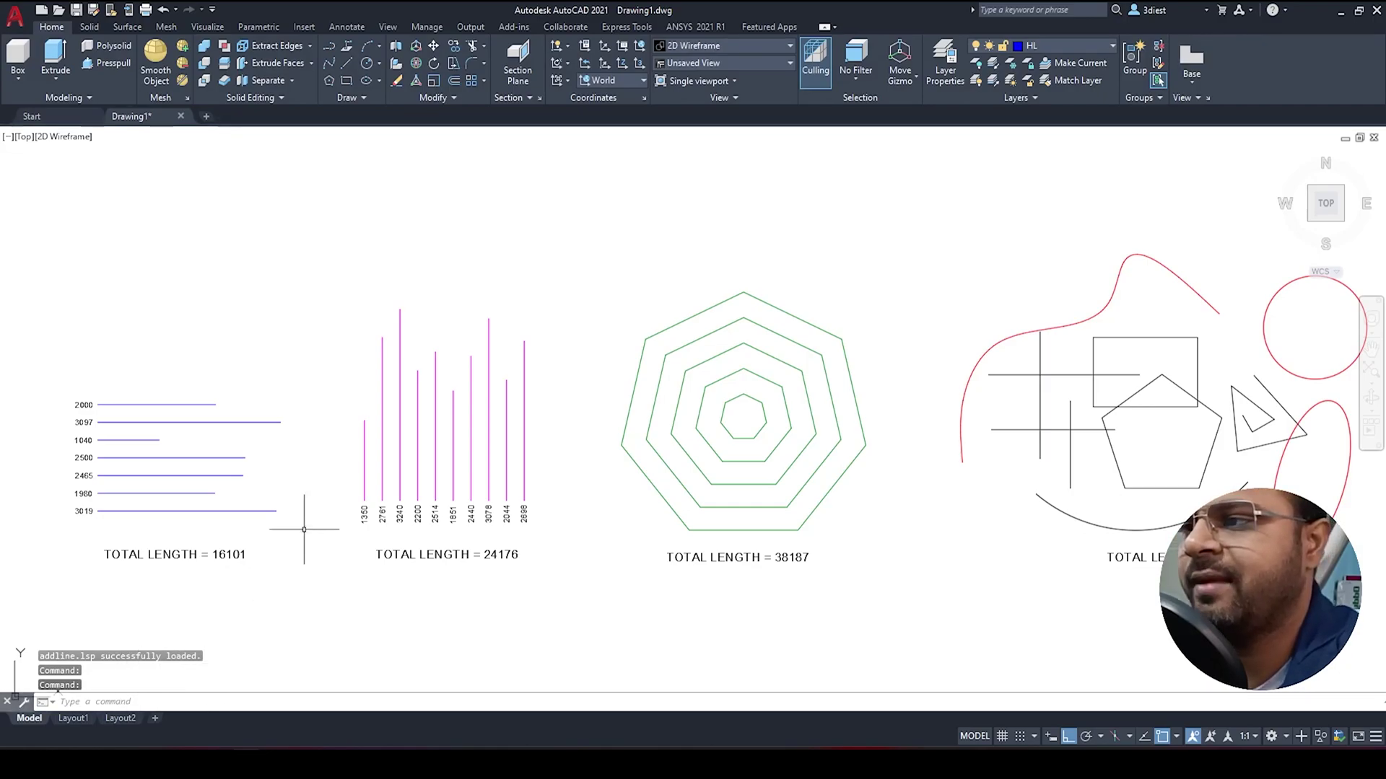
Run ADDLINE on the seven horizontal lines and highlight the 16101 total in the expanded history
click(263, 704)
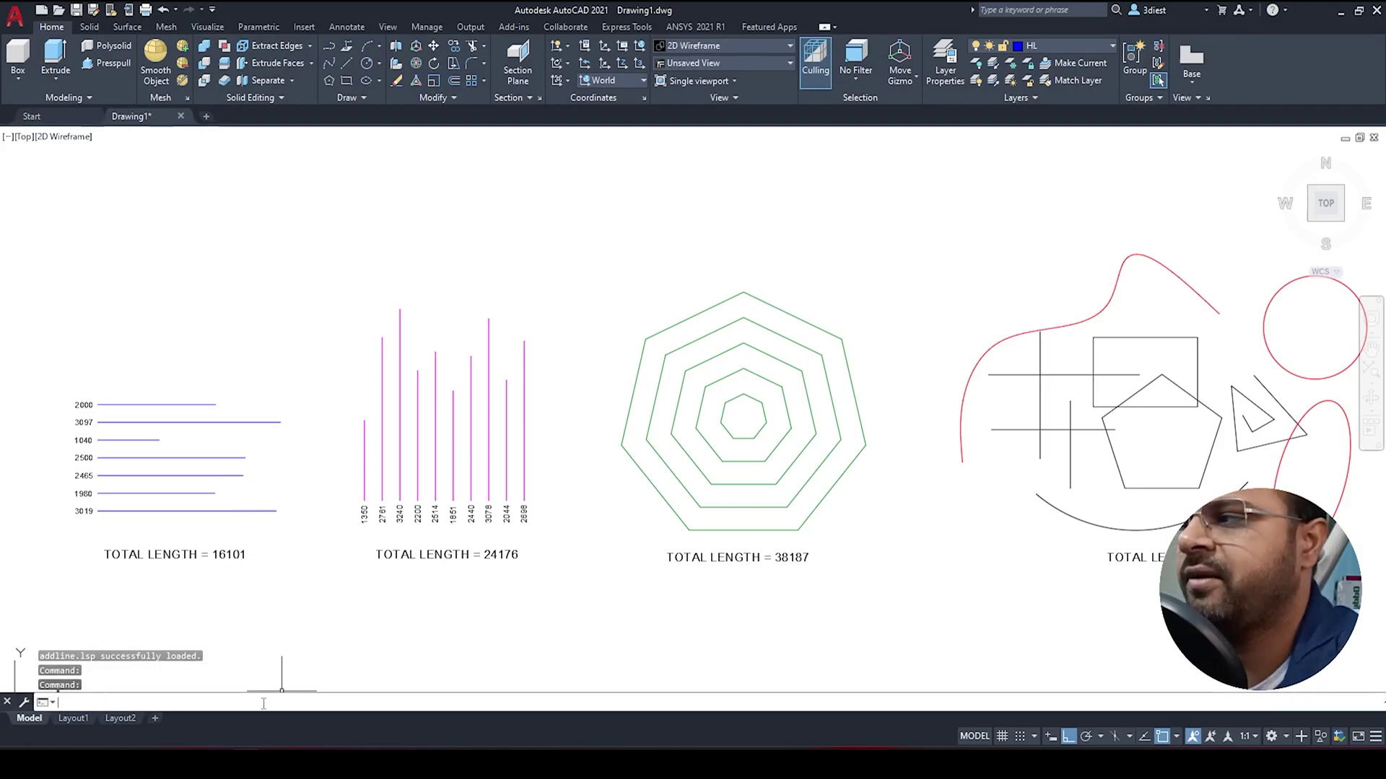
text(alline)
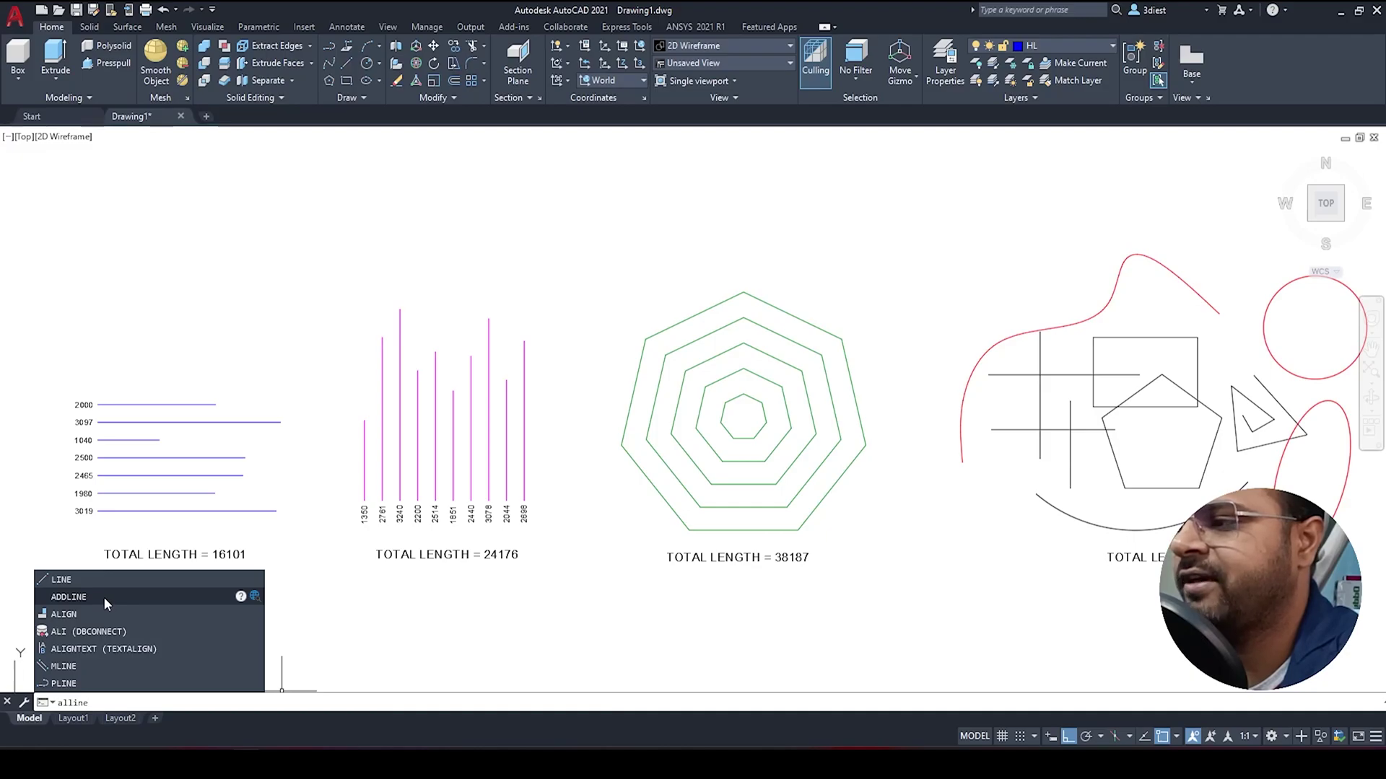
click(103, 596)
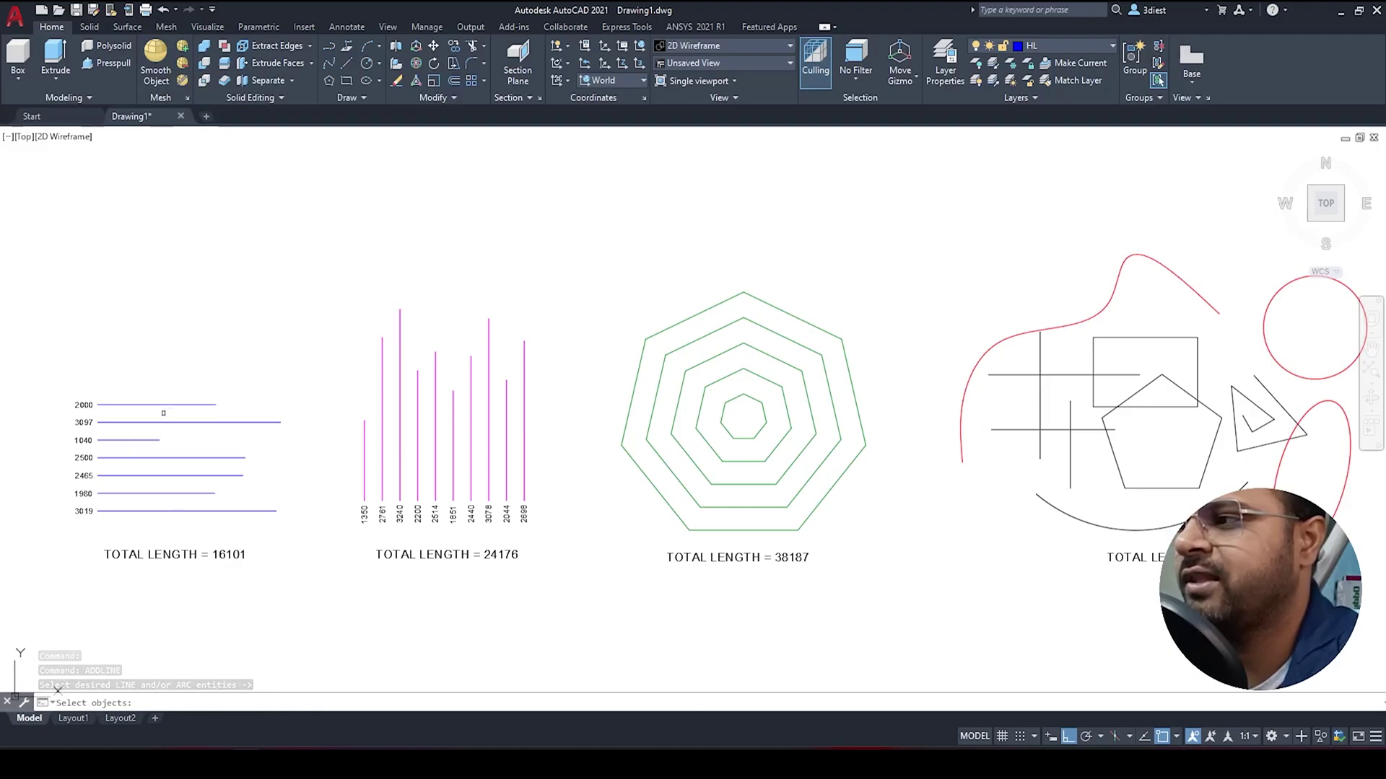
drag(190, 366, 124, 522)
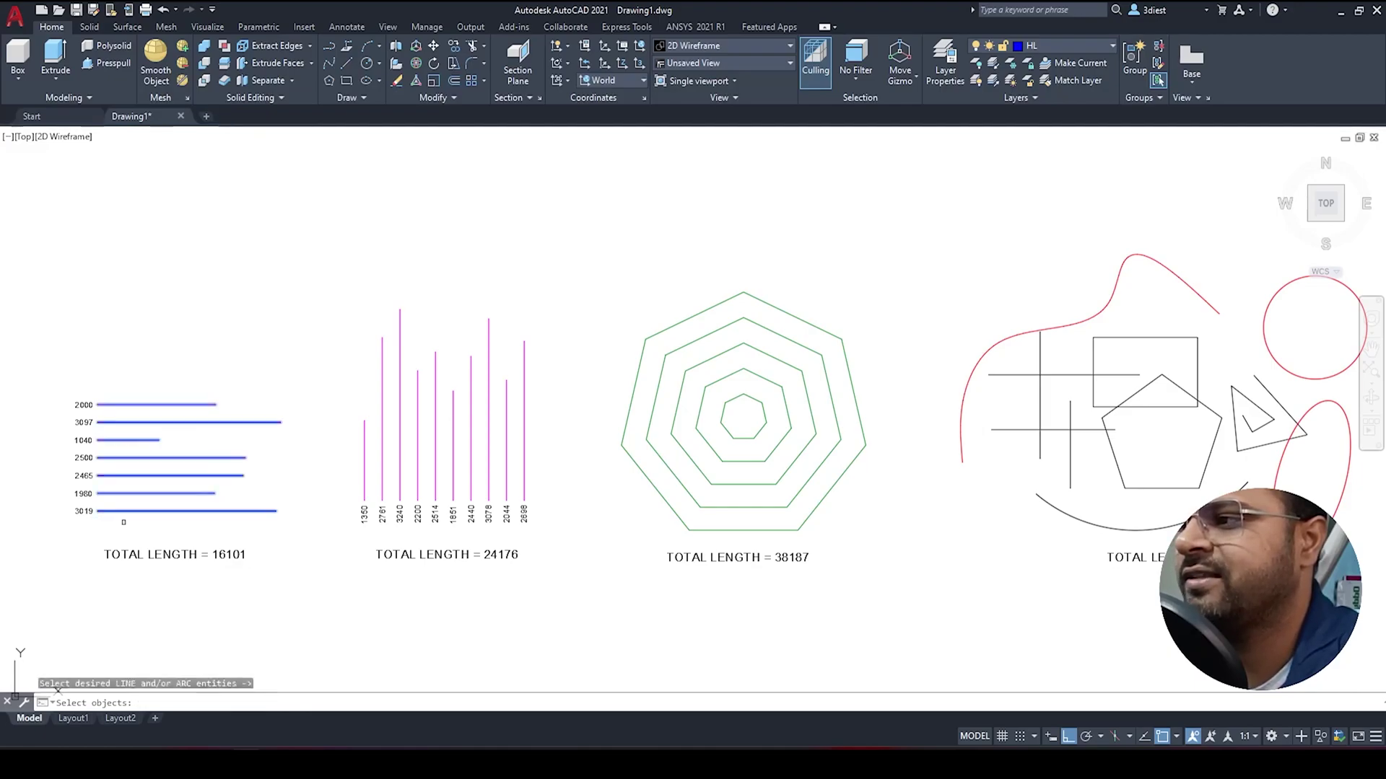
key(Return)
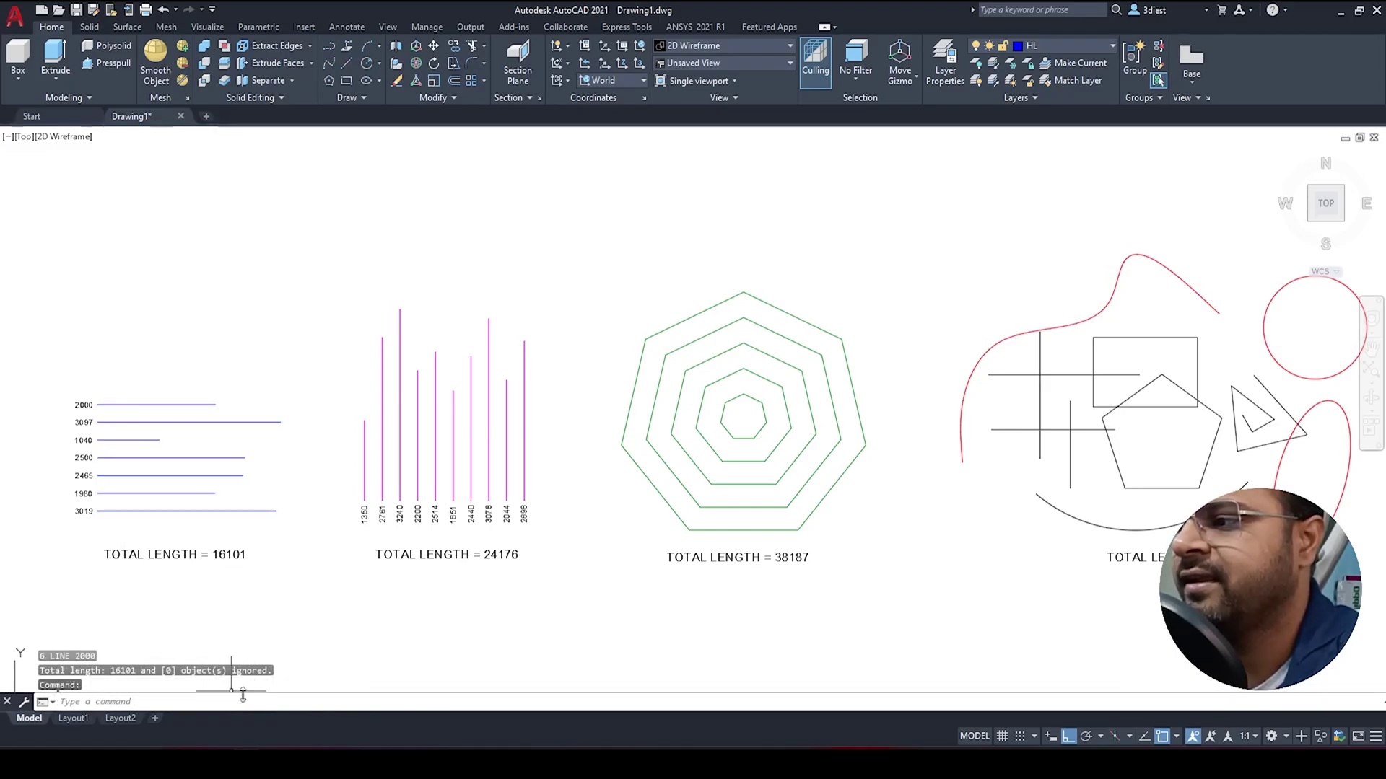
drag(241, 694, 259, 552)
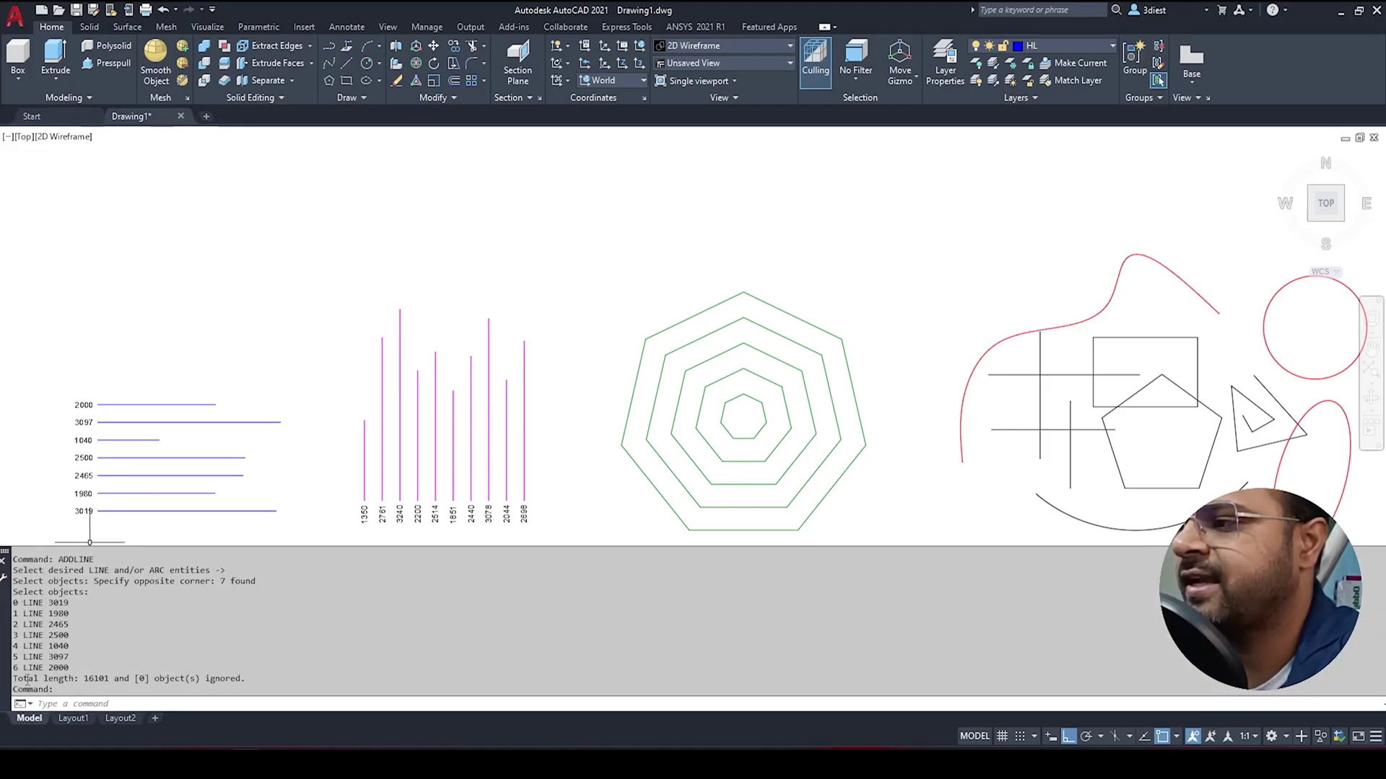
drag(81, 679, 114, 678)
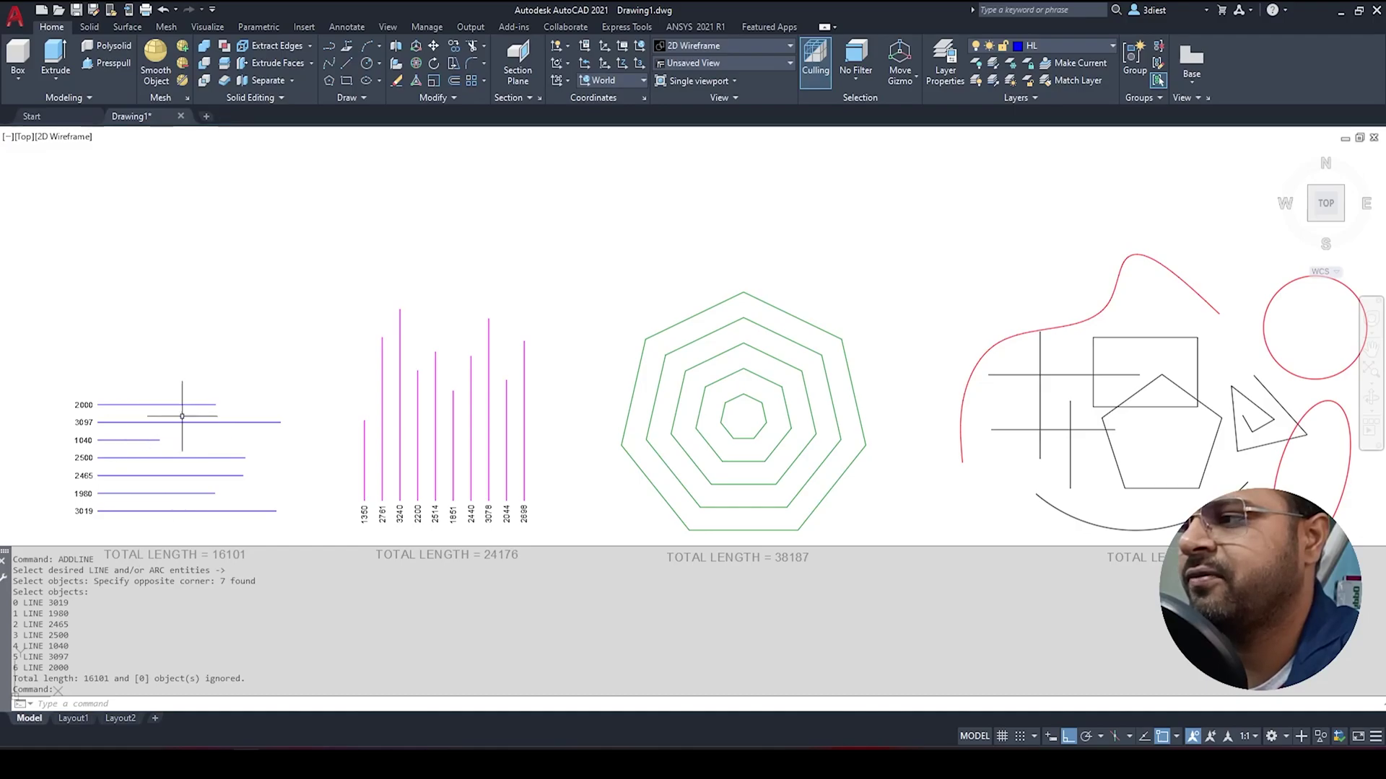
Run ADDLINE on the ten vertical magenta bars, totalling 24176 to match the chart label
key(Escape)
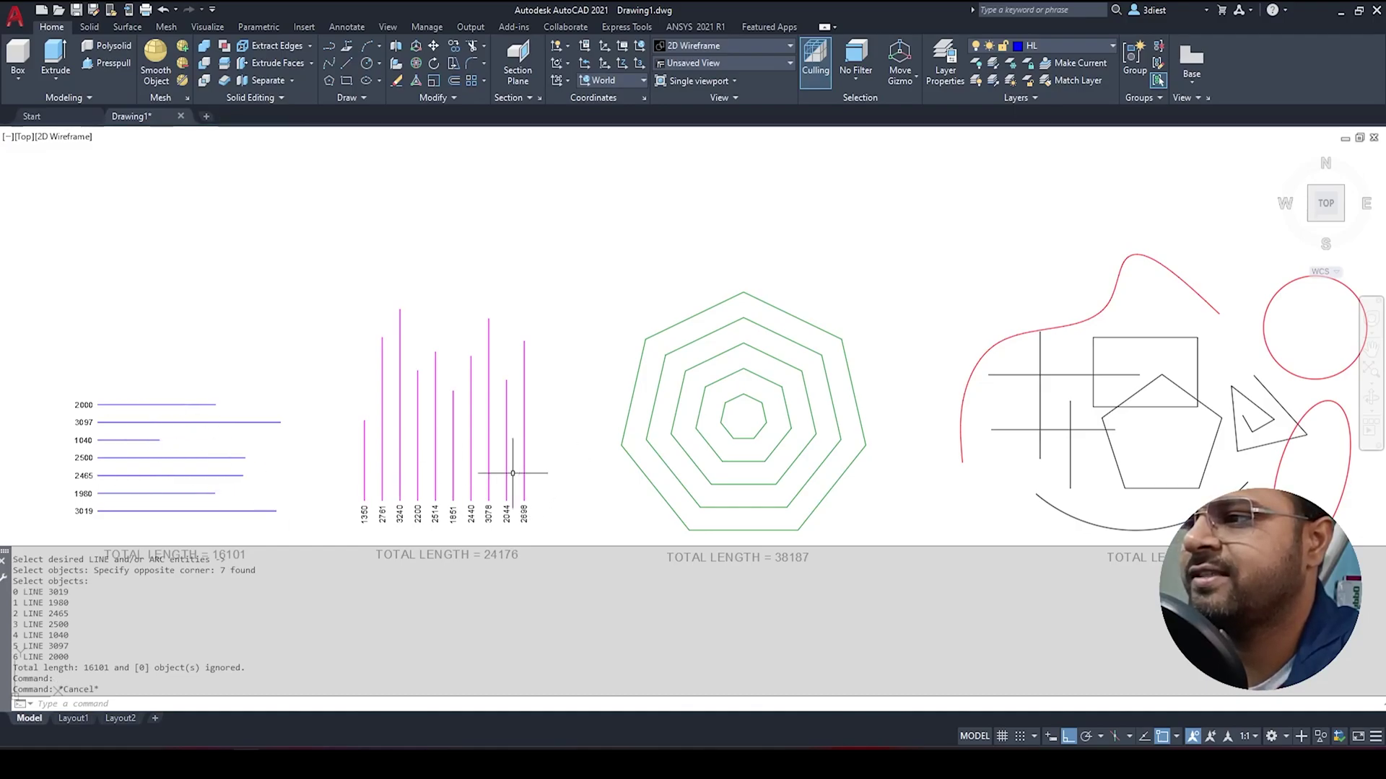
text(addline)
key(Return)
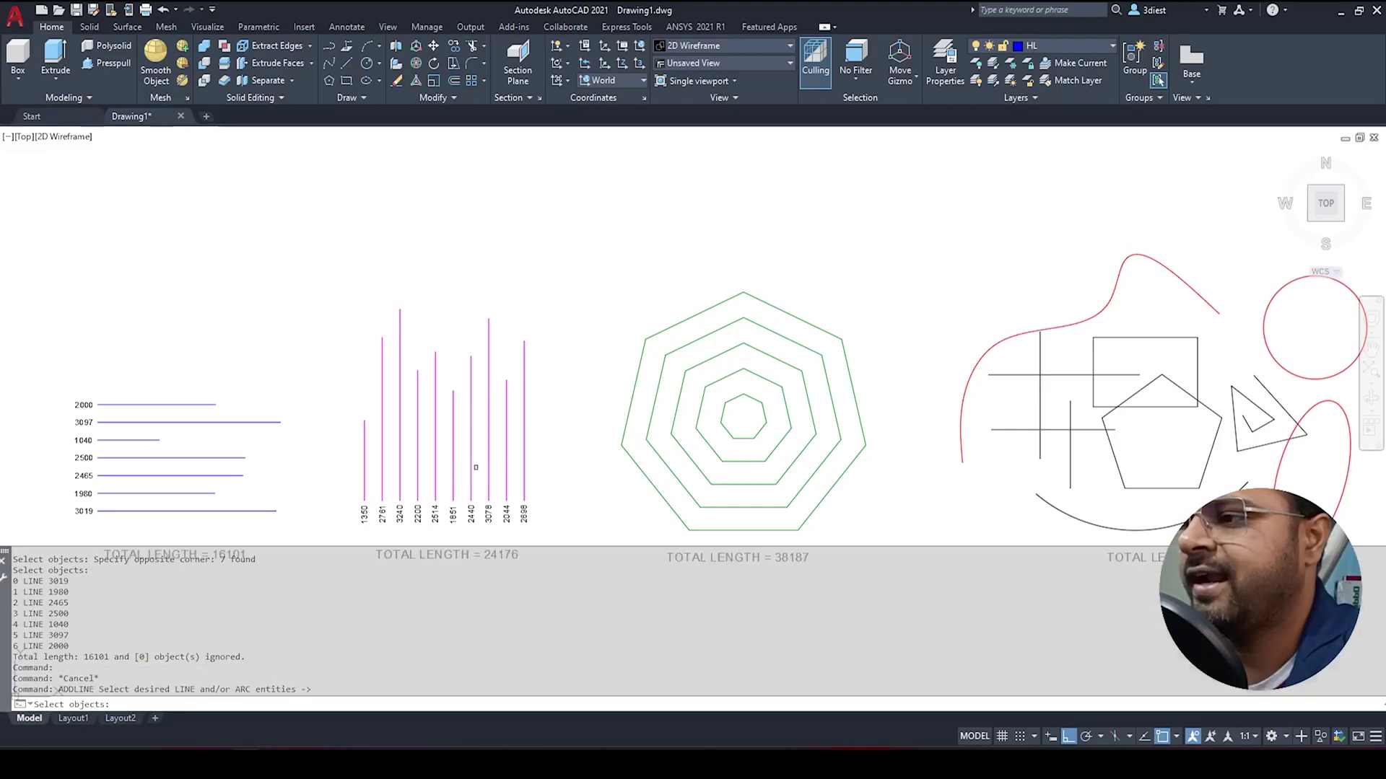
click(558, 465)
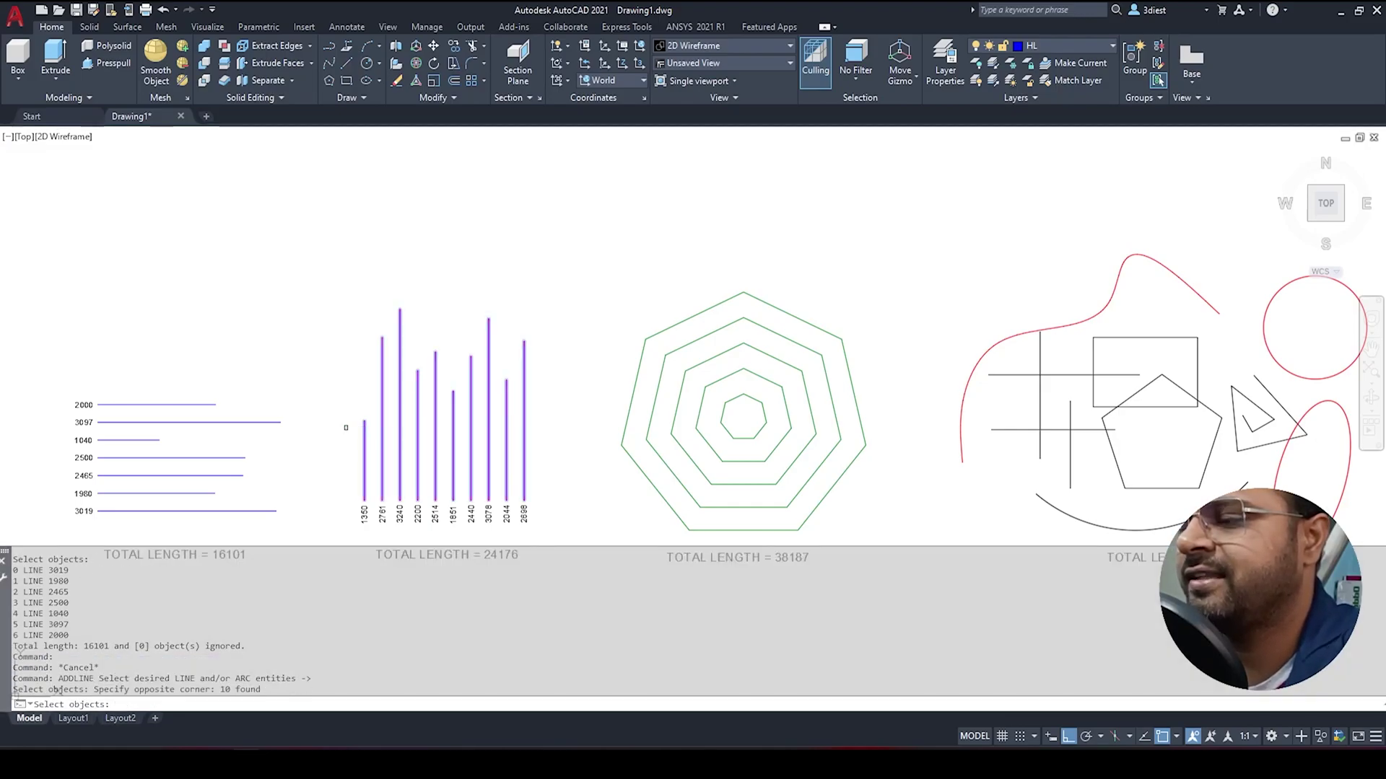
key(Return)
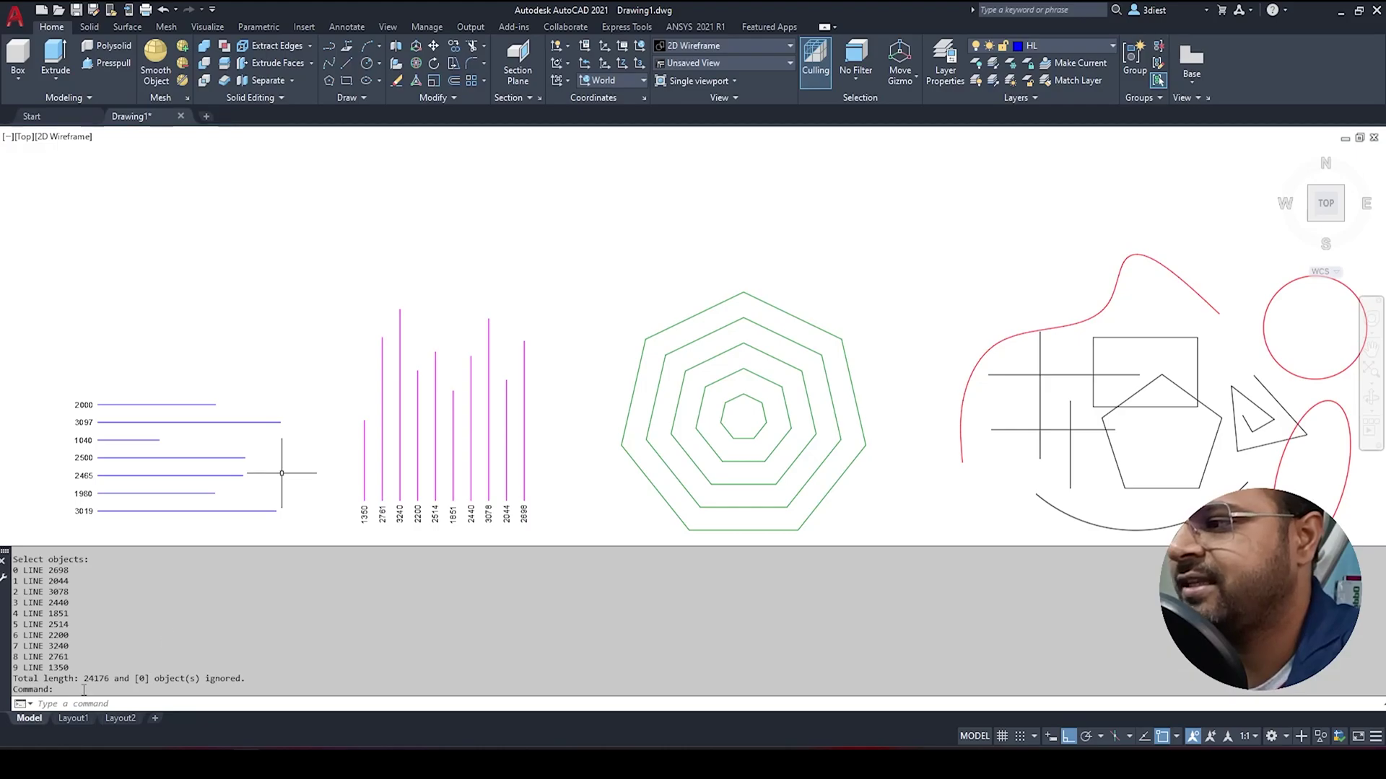
scroll(495, 361, down, 5)
scroll(463, 426, up, 8)
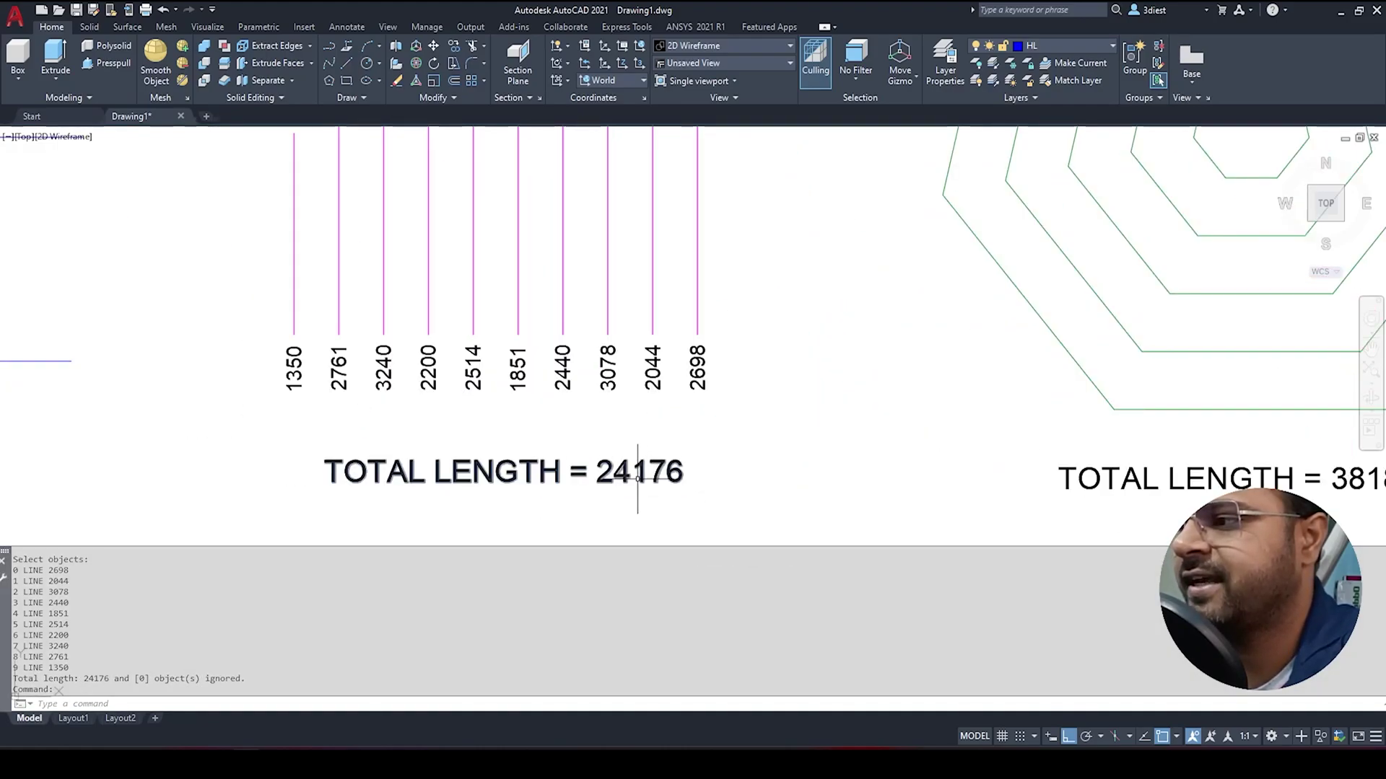
scroll(548, 390, down, 8)
scroll(543, 387, up, 4)
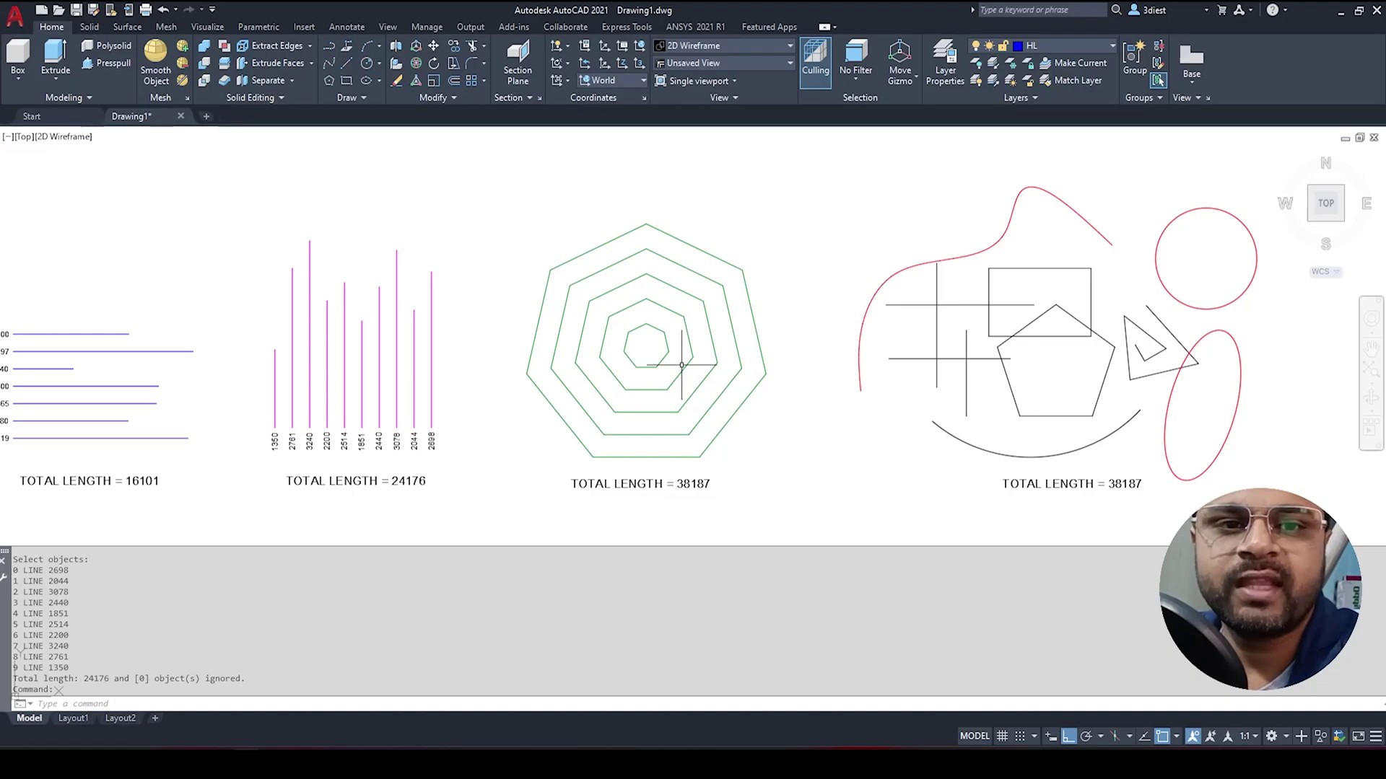
scroll(577, 404, down, 2)
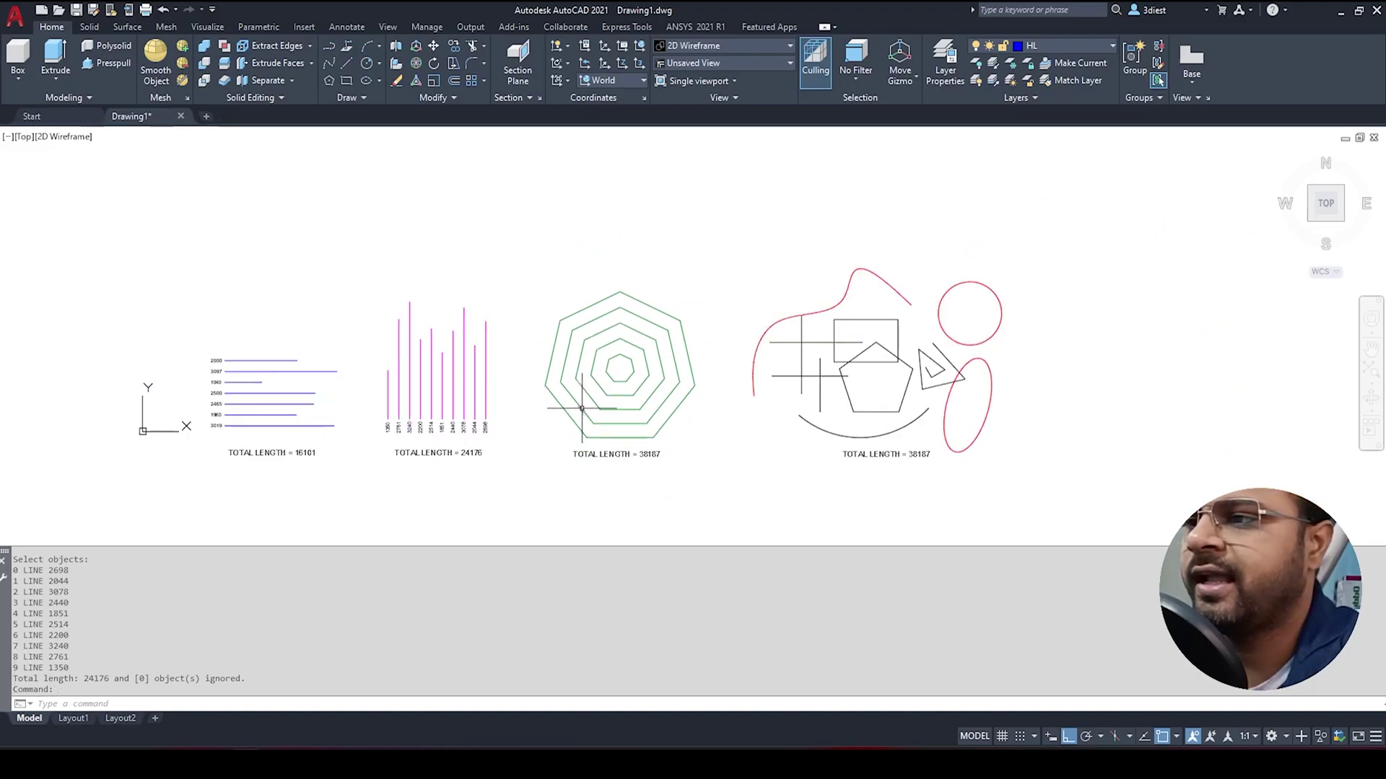
scroll(643, 432, up, 2)
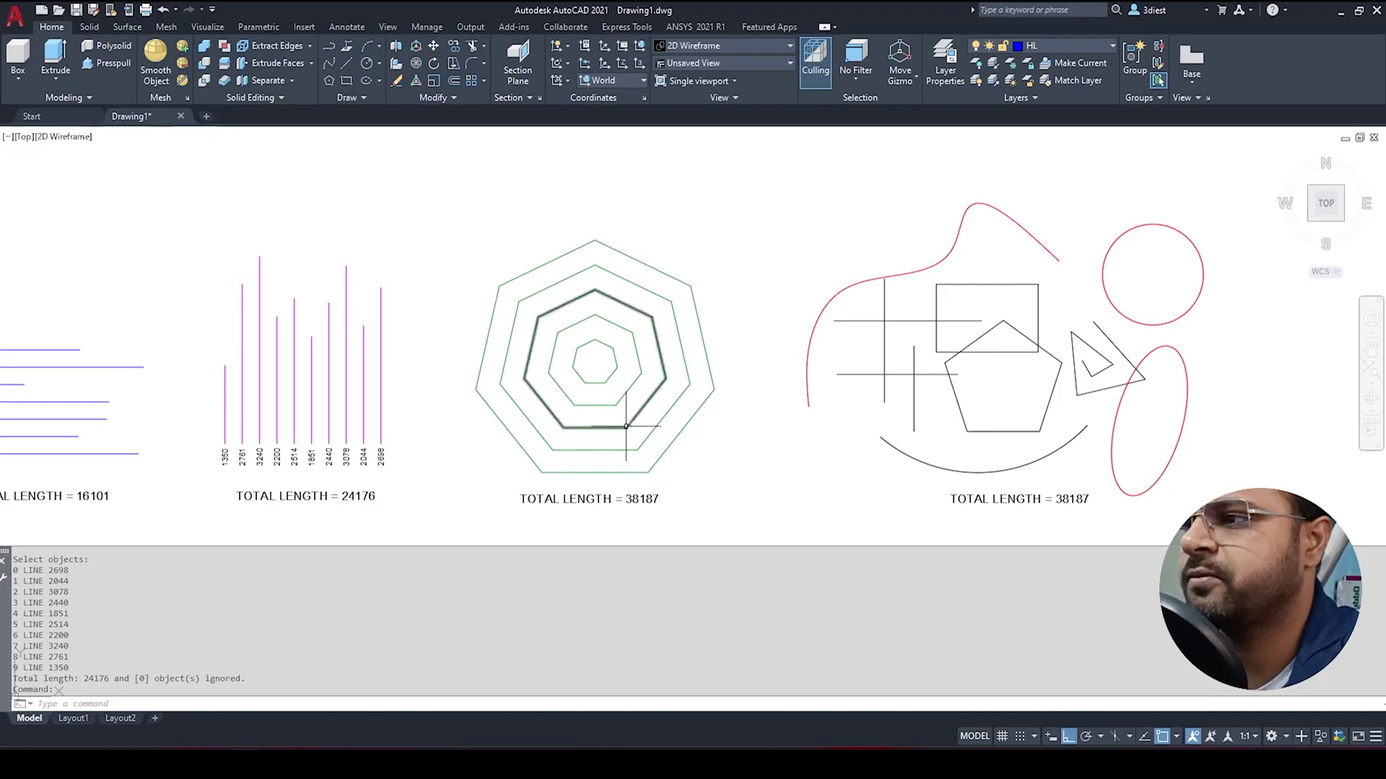
Total the five nested heptagon polylines with ADDLINE, giving 38187.6719 with 0 ignored
click(673, 404)
key(Escape)
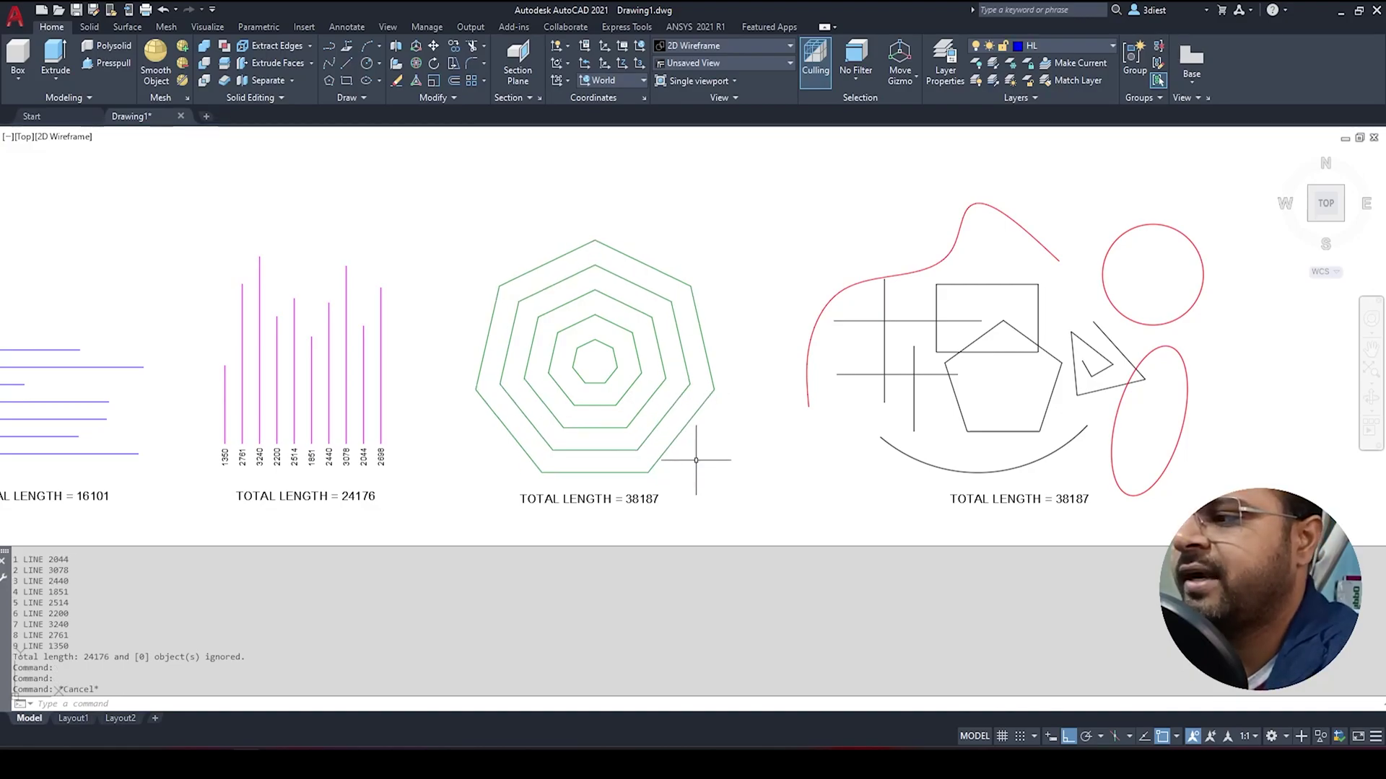
text(addline)
key(Return)
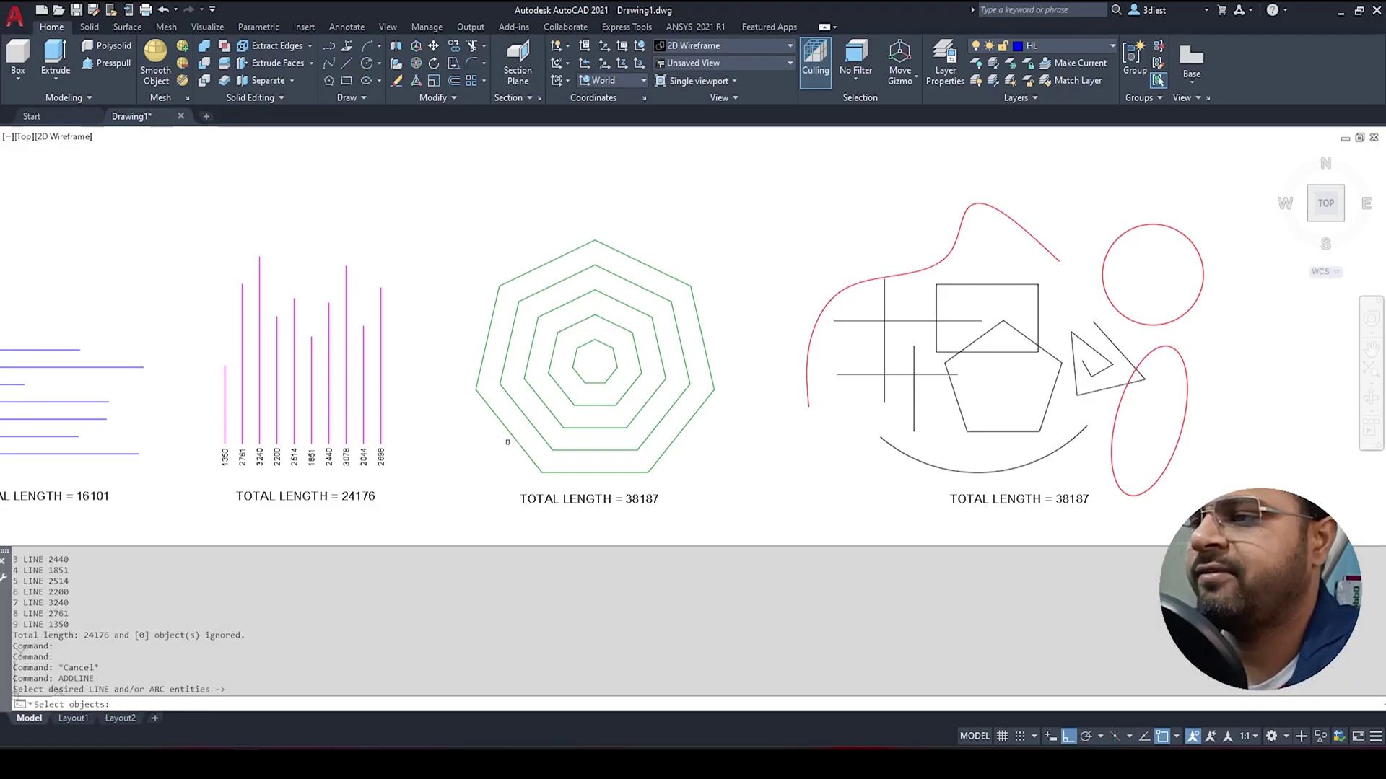
click(733, 457)
click(528, 325)
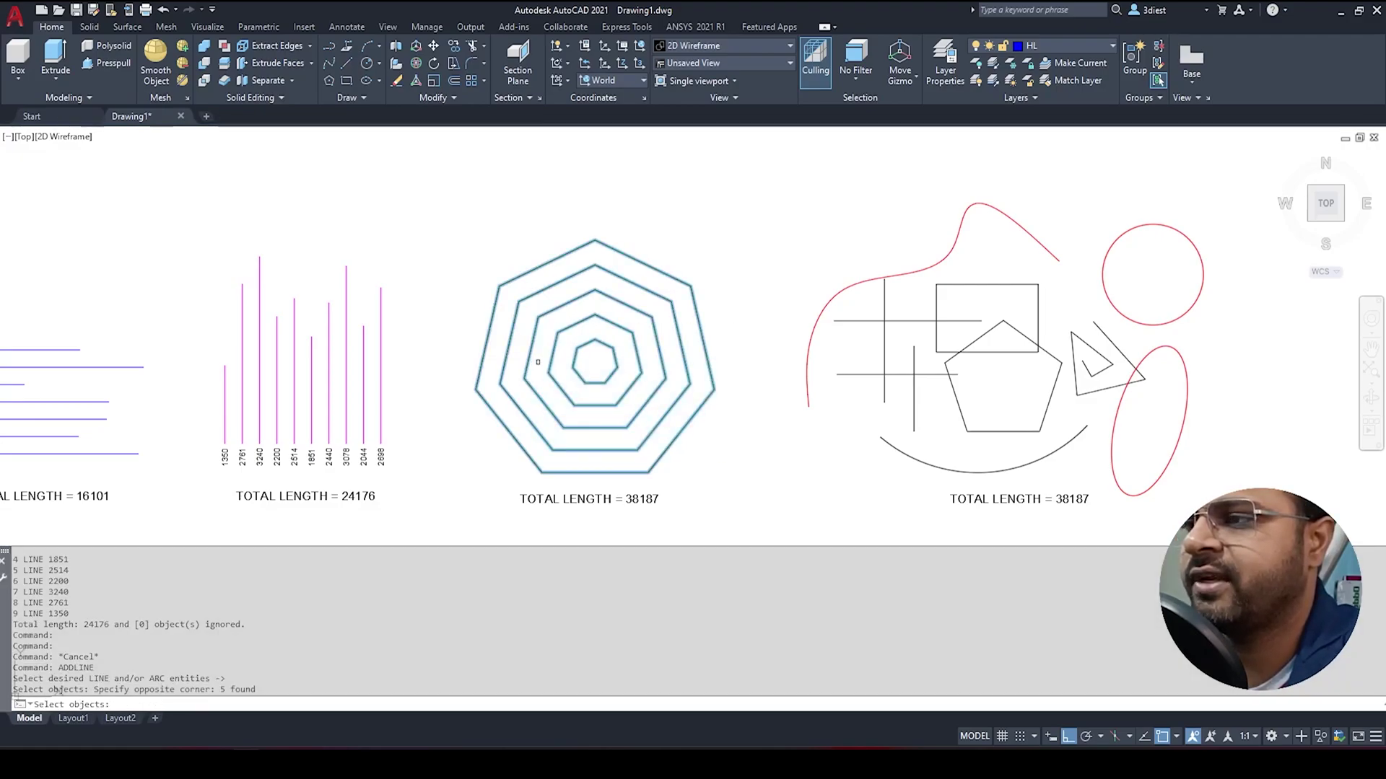
key(Return)
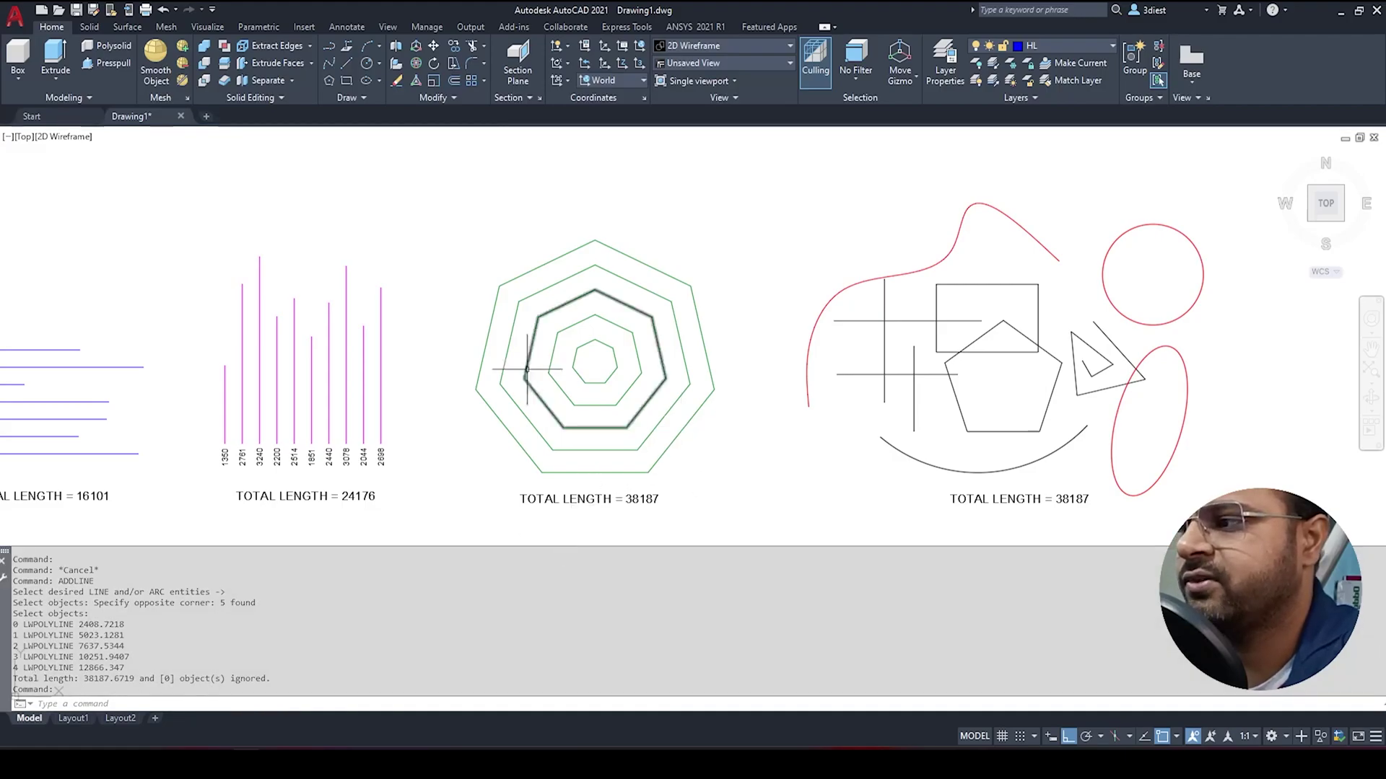
key(Escape)
scroll(864, 431, down, 4)
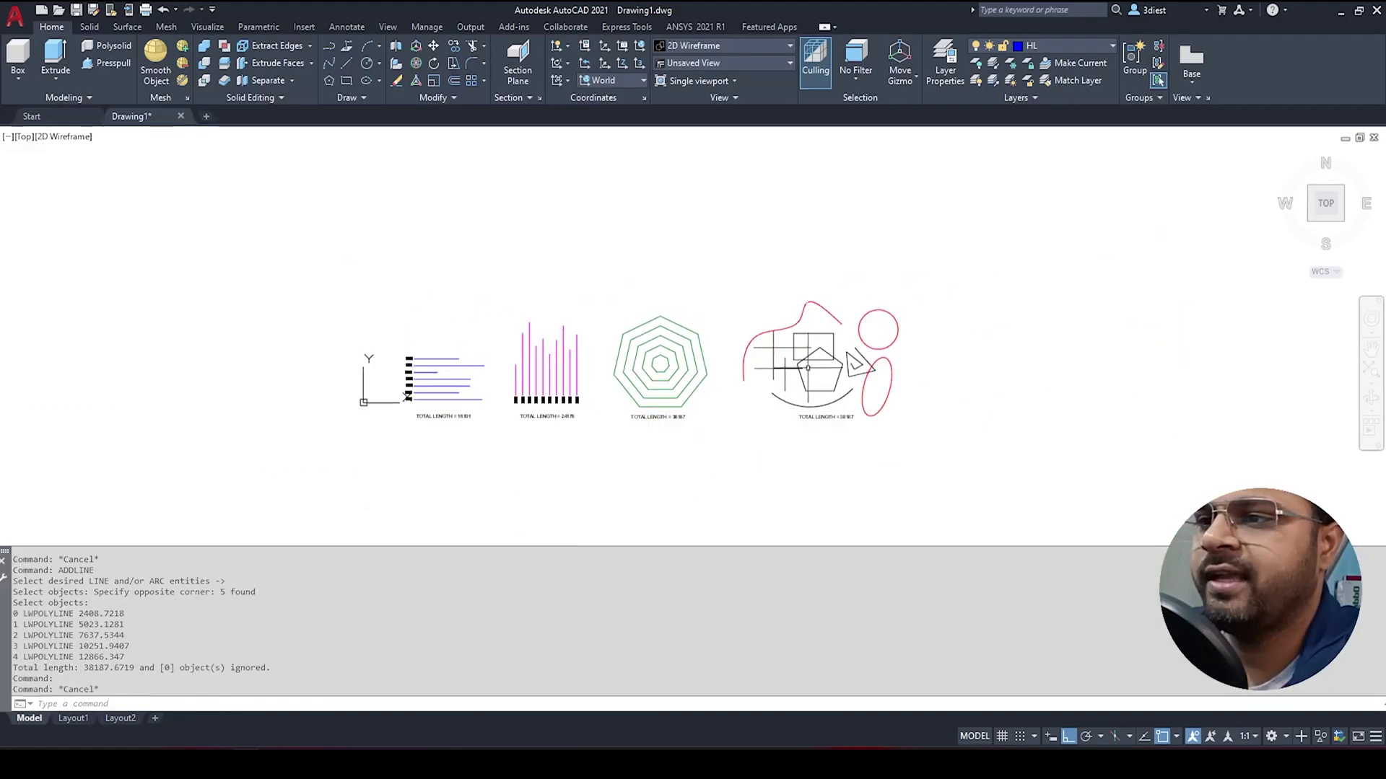
scroll(974, 411, up, 4)
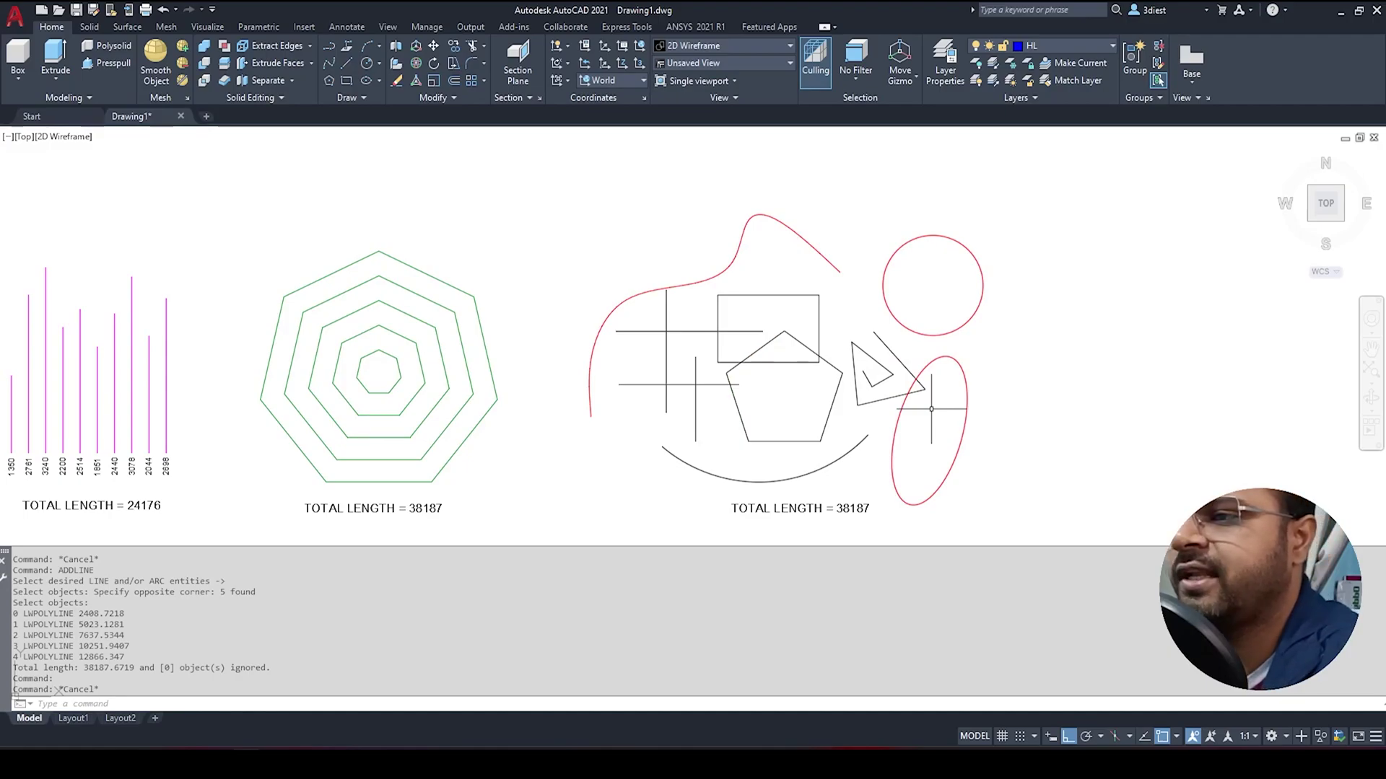
Total the eleven mixed objects with ADDLINE, then highlight the 29706.2736 total and 3 ignored
text(ADDLINe)
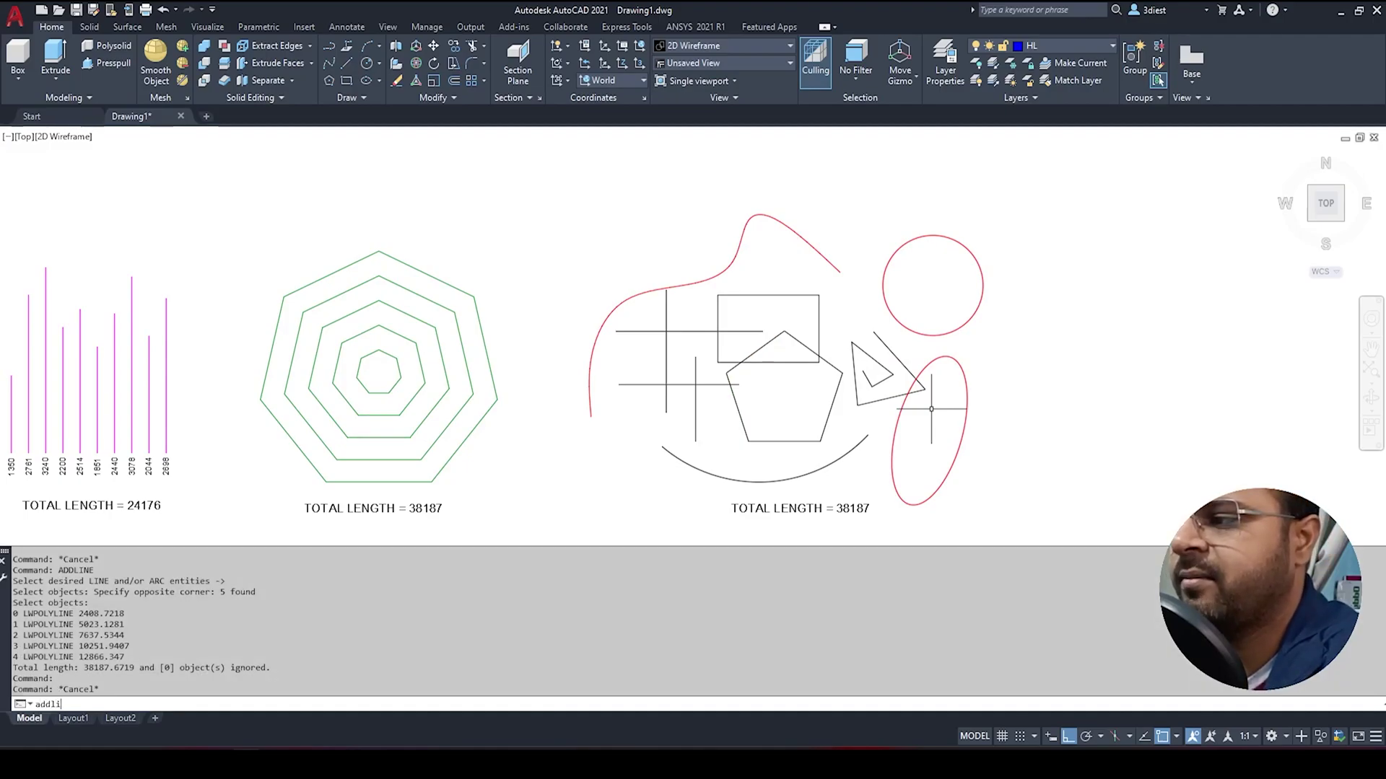
key(Return)
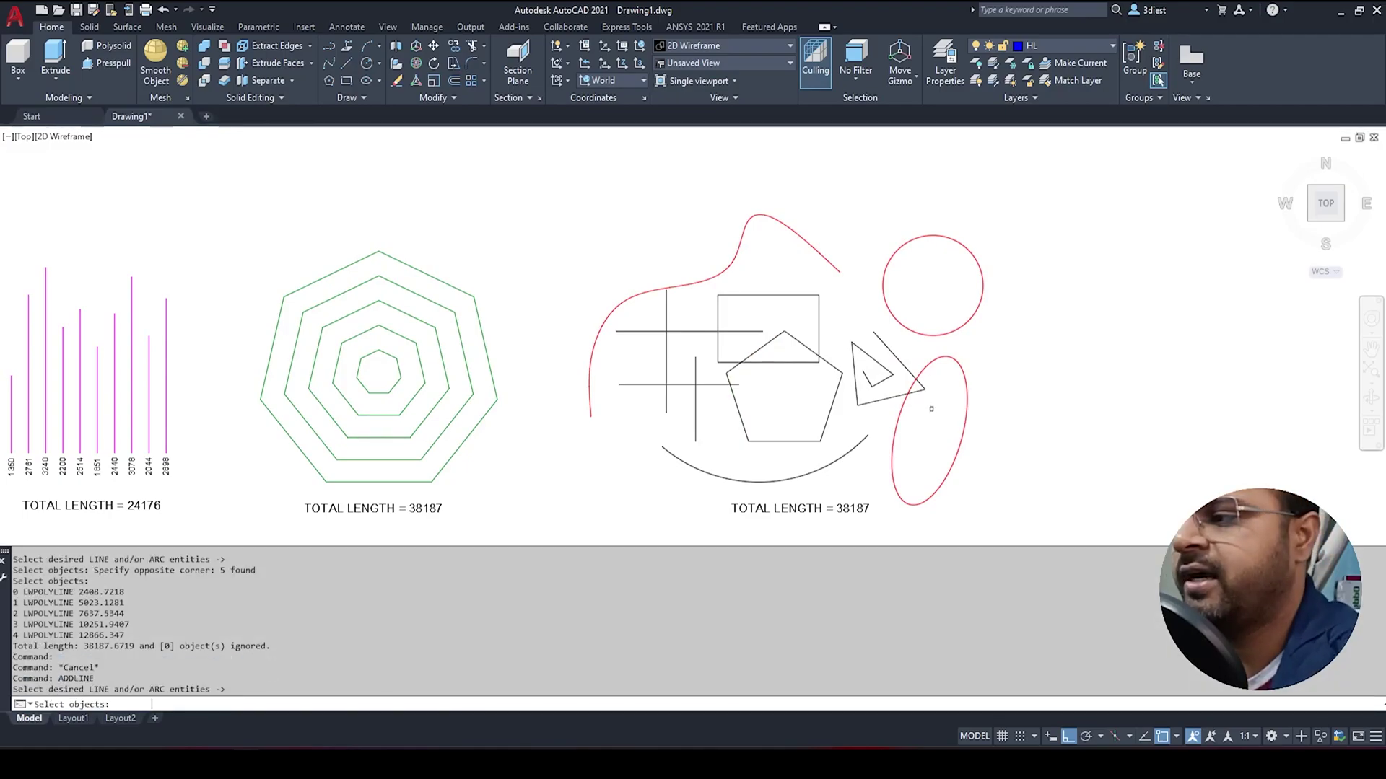
click(1103, 442)
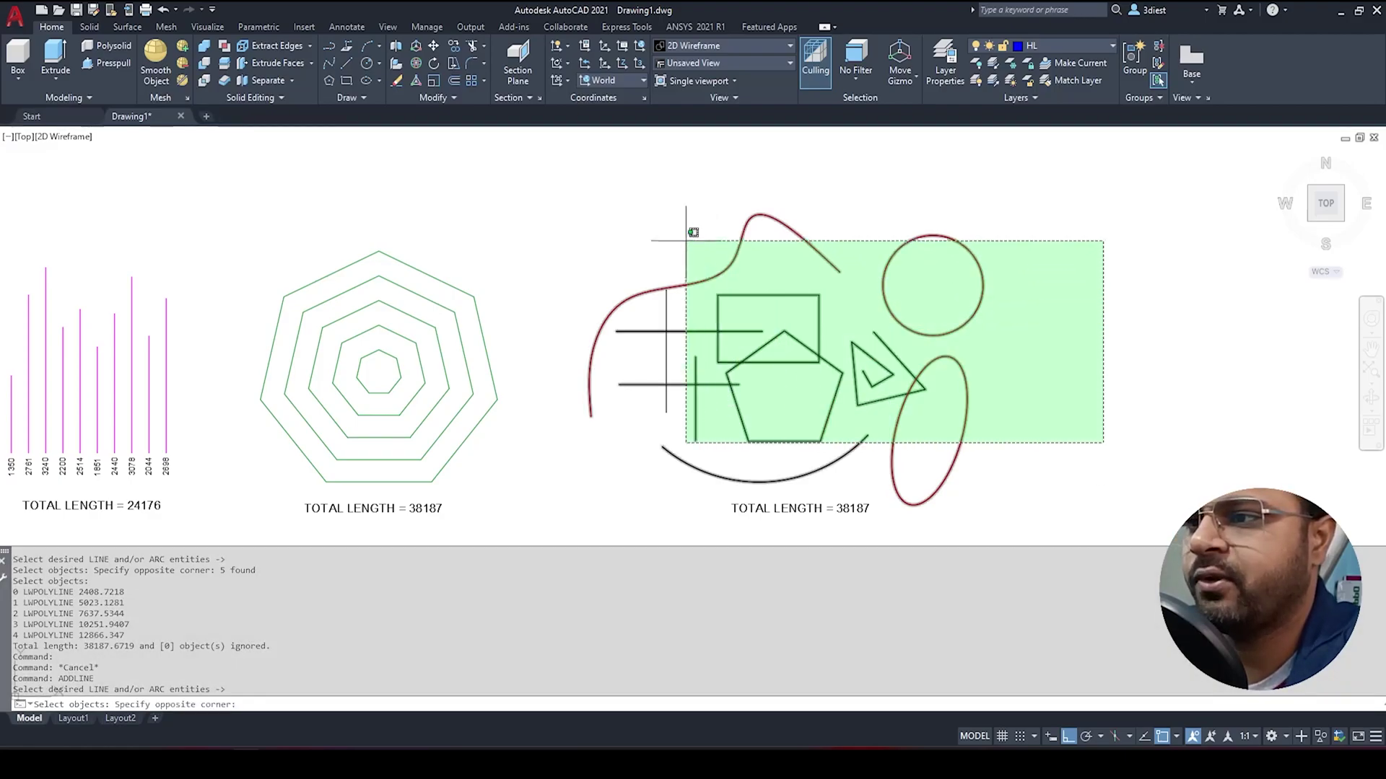
click(613, 204)
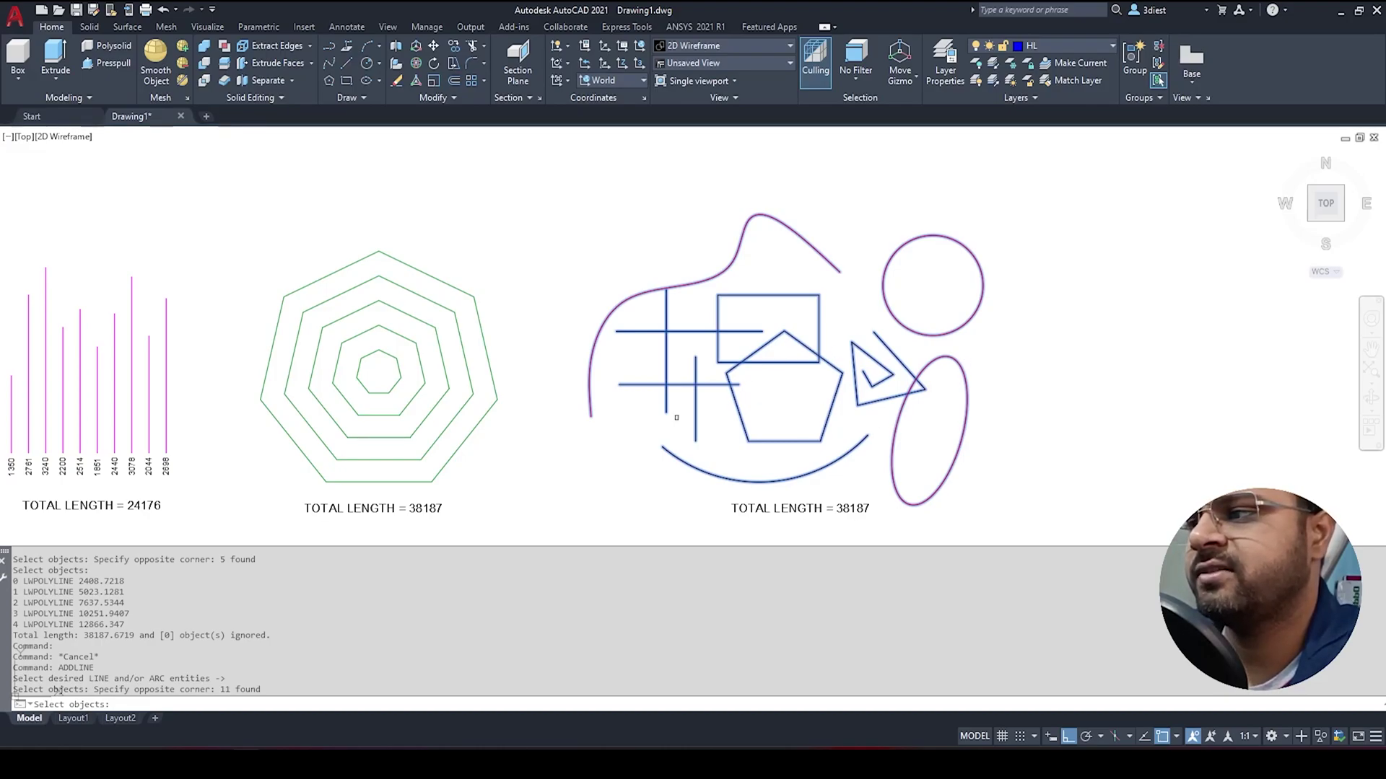
key(Return)
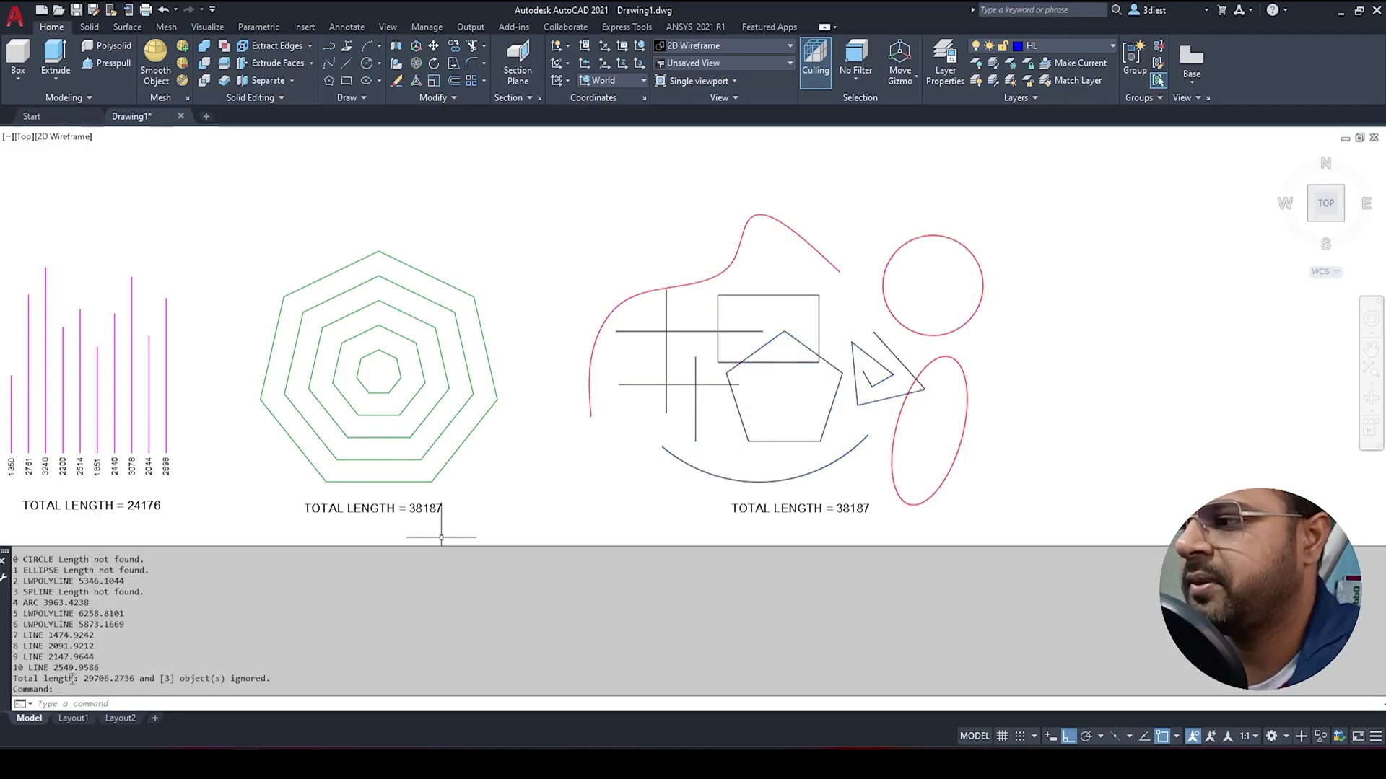
drag(87, 679, 134, 679)
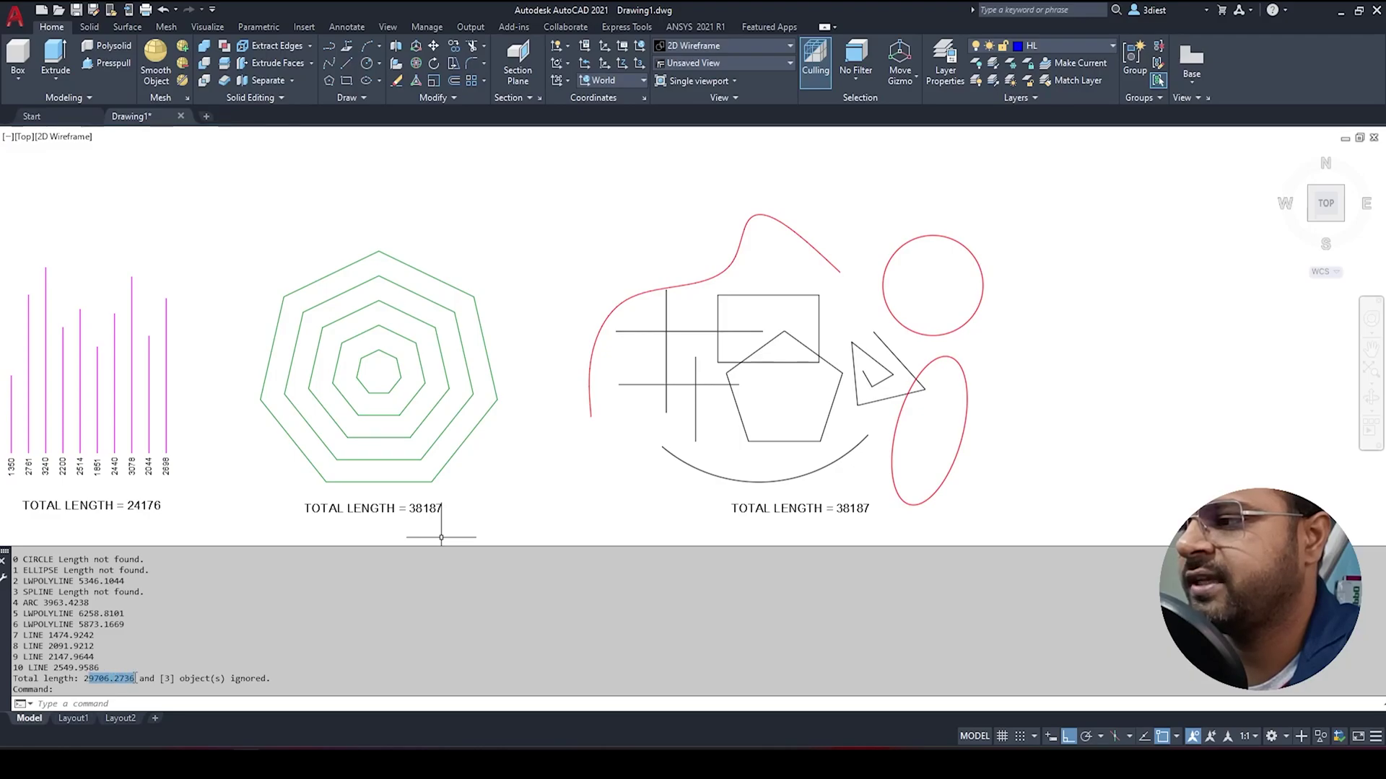
double_click(167, 679)
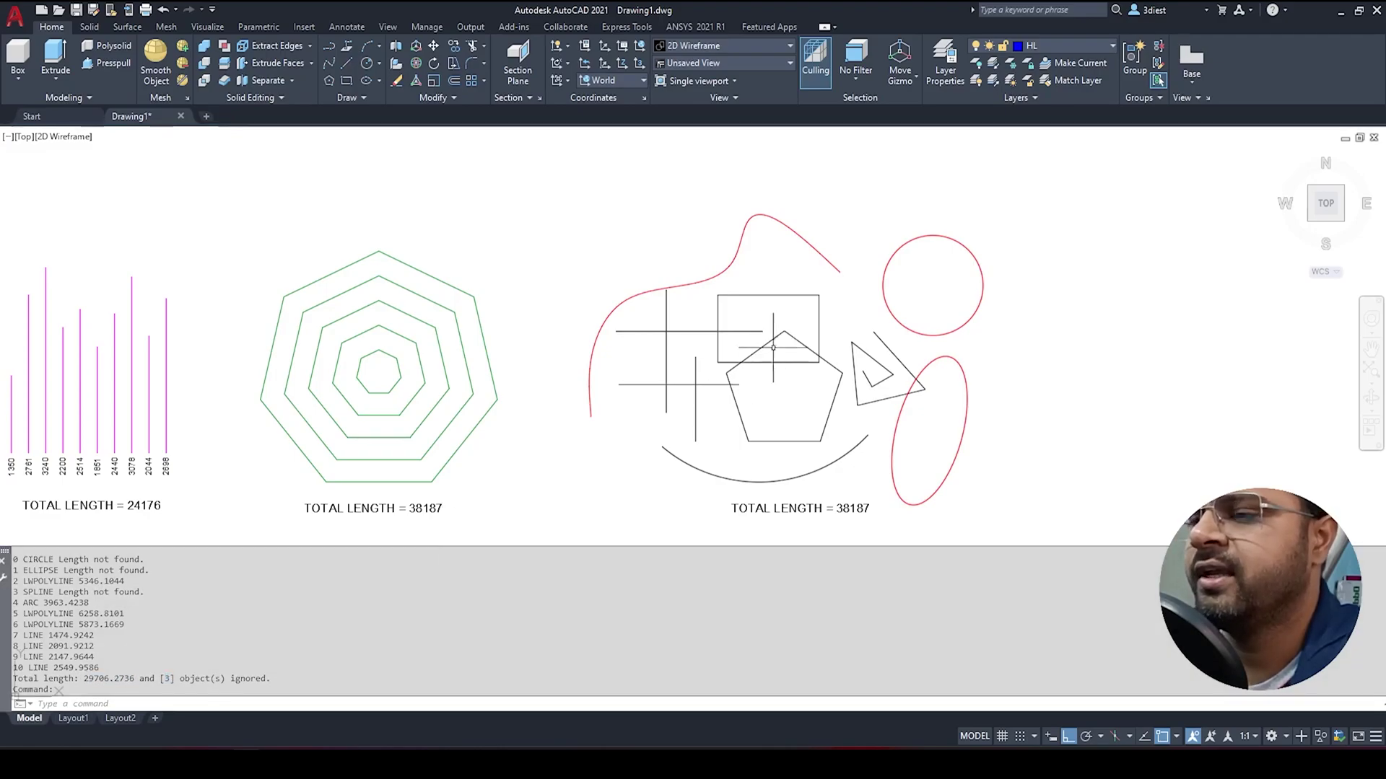
click(1008, 390)
click(977, 287)
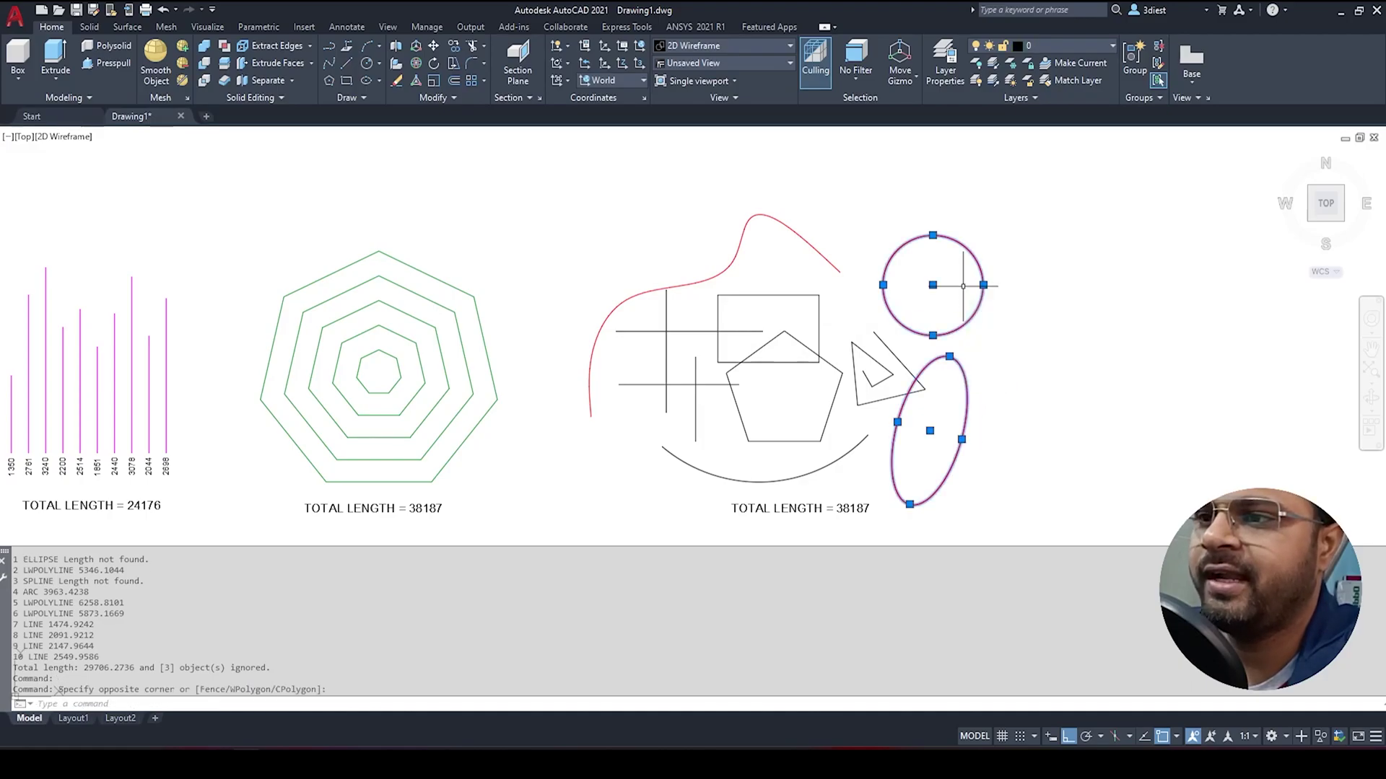
click(855, 262)
click(734, 268)
key(Escape)
click(866, 289)
click(787, 208)
click(979, 402)
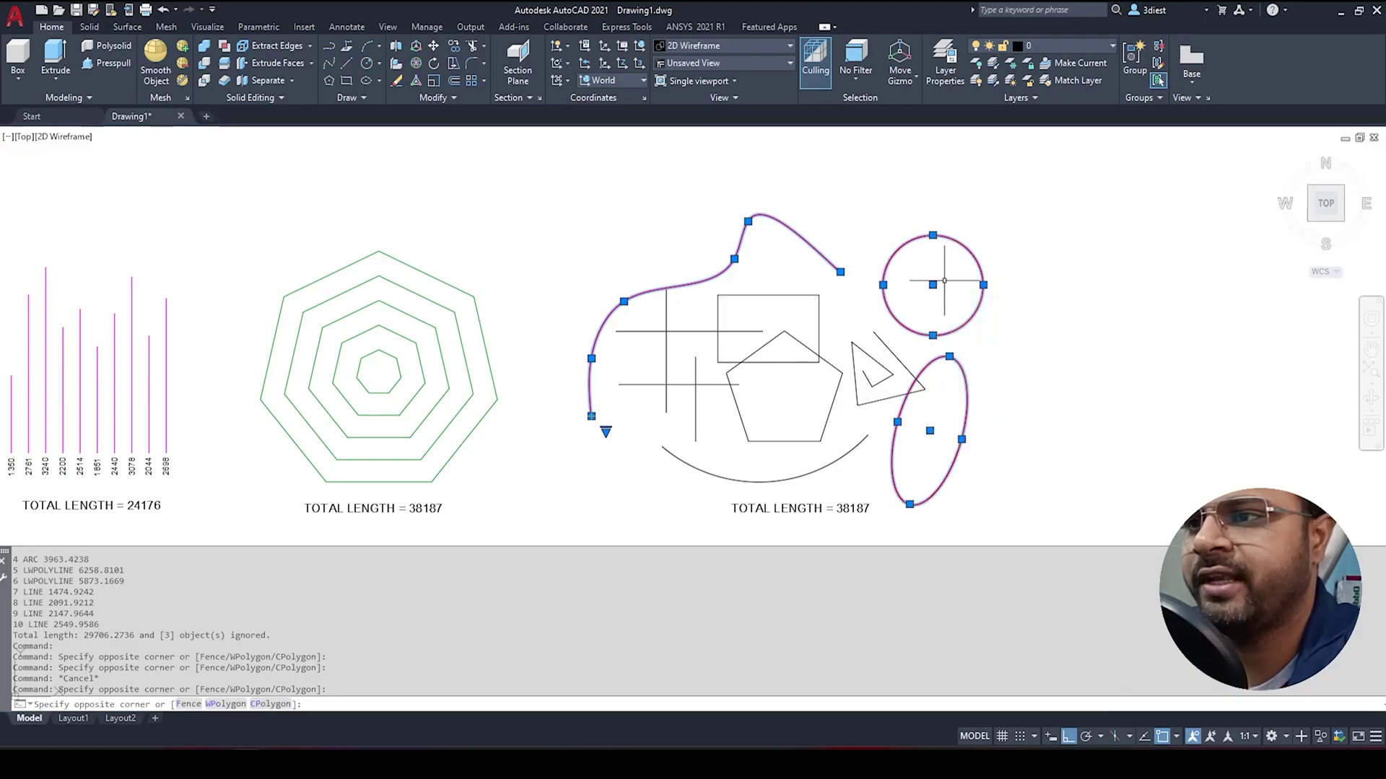
click(925, 313)
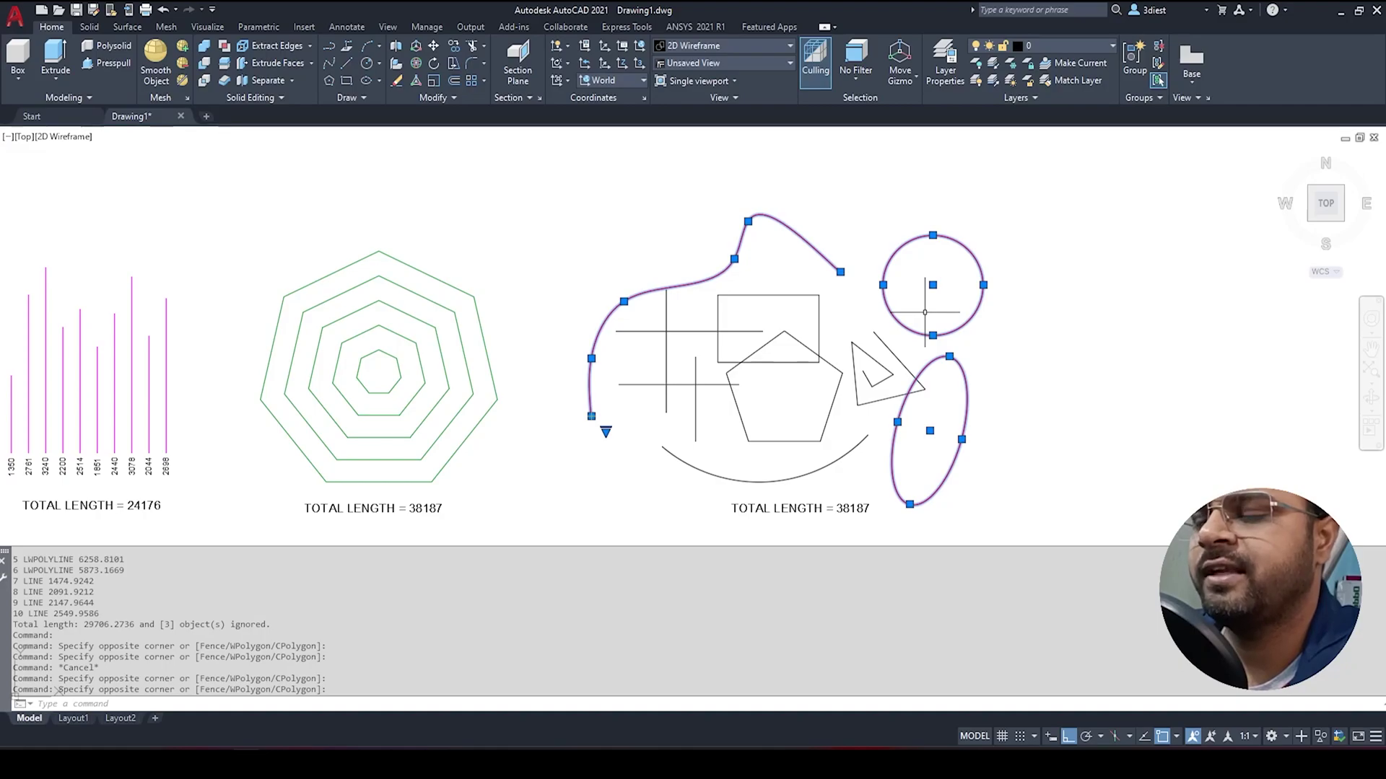
key(Escape)
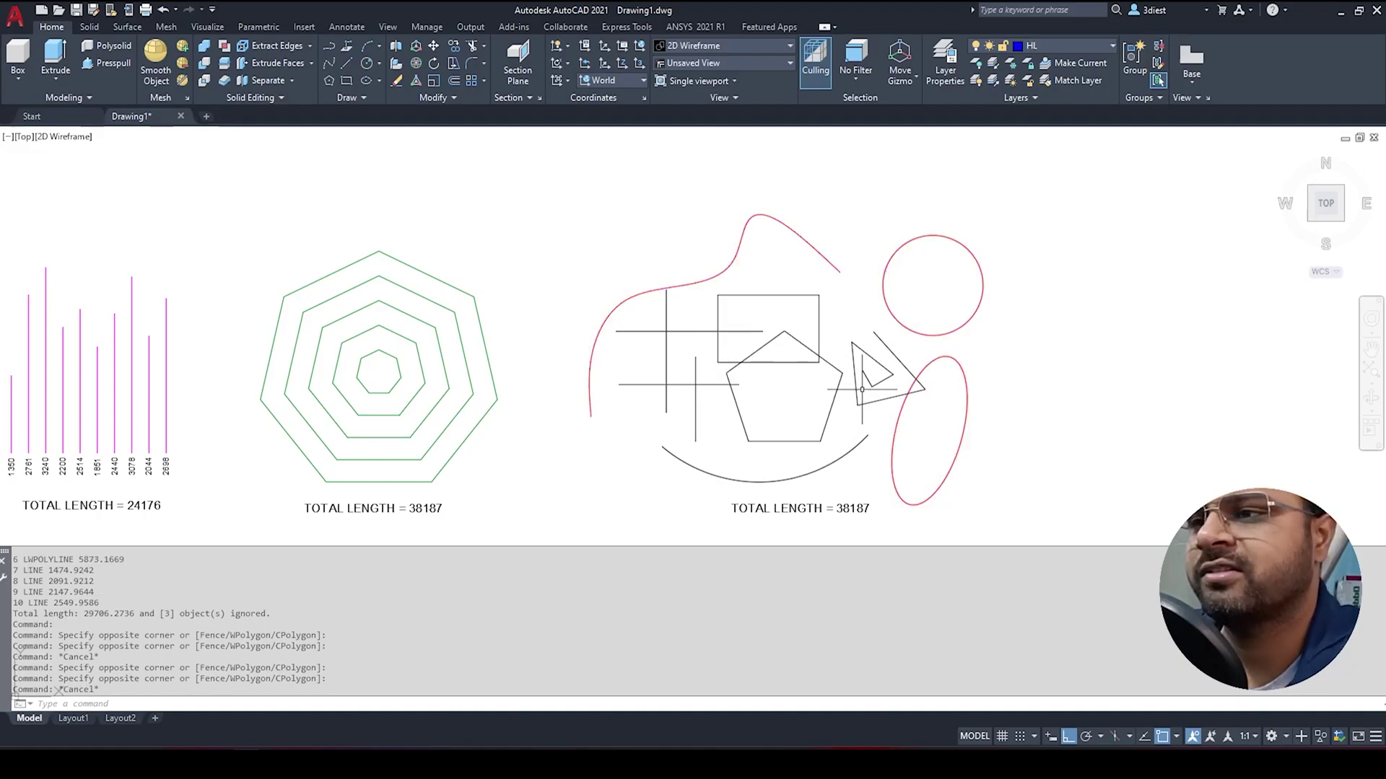
click(604, 422)
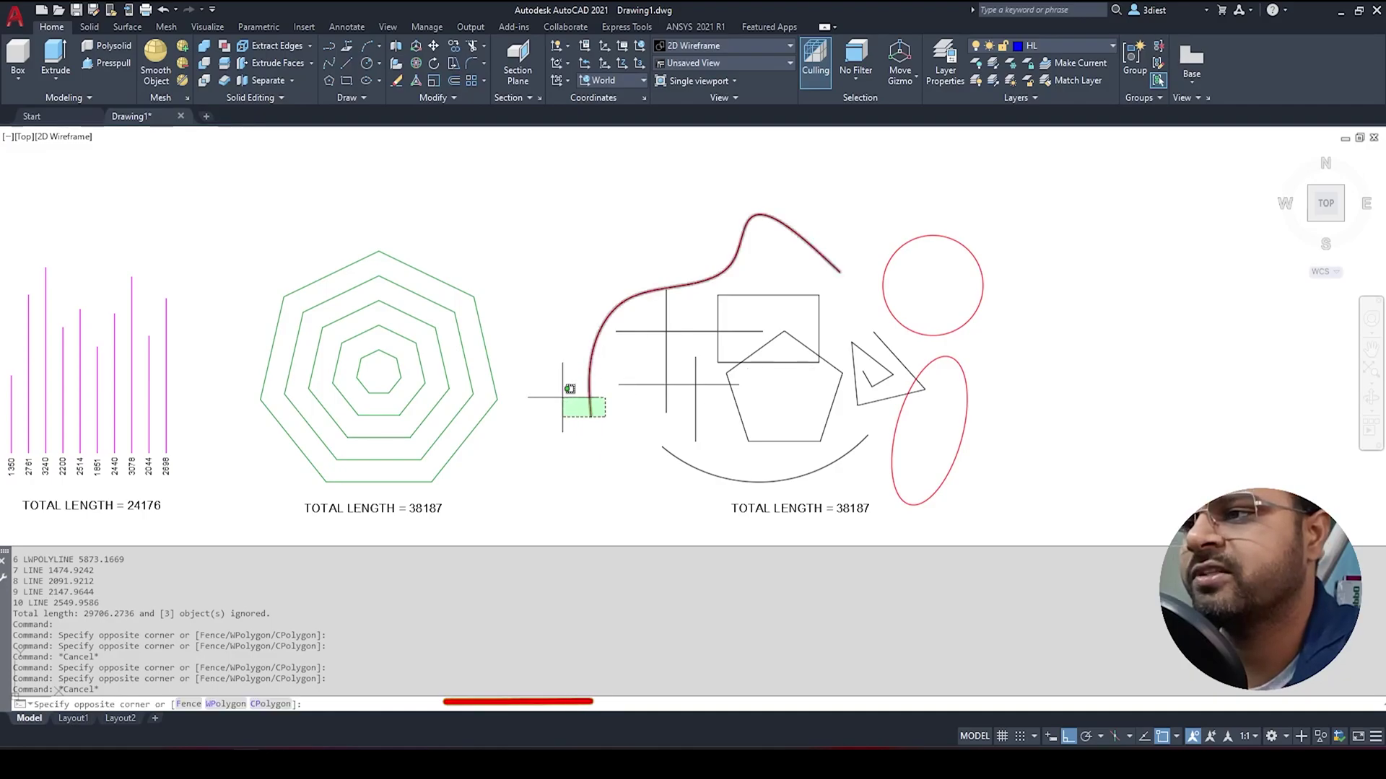
click(574, 396)
click(1002, 312)
key(Escape)
click(974, 410)
click(931, 433)
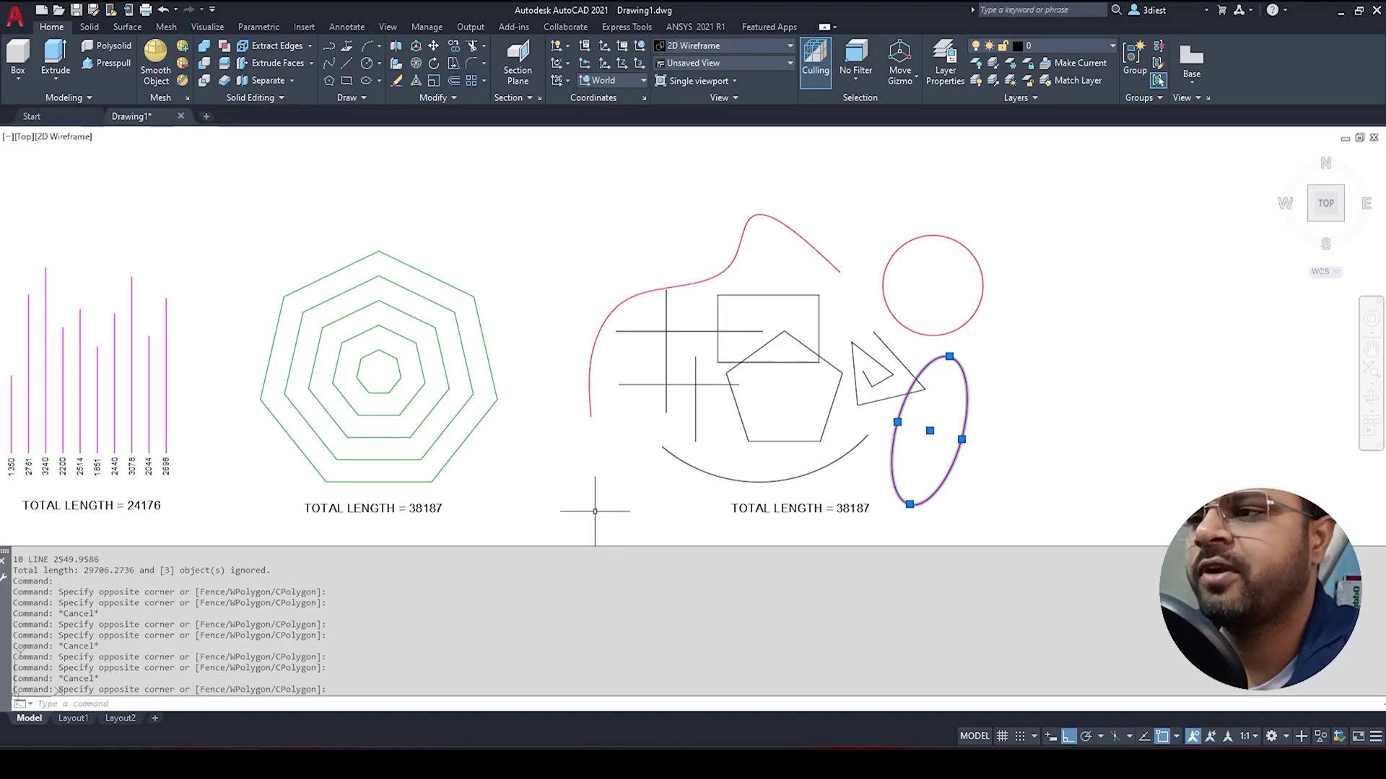
Zoom out and back in on the heptagon drawing beside the vertical bar chart
scroll(794, 401, down, 5)
scroll(609, 411, up, 4)
scroll(609, 411, down, 4)
scroll(709, 350, up, 6)
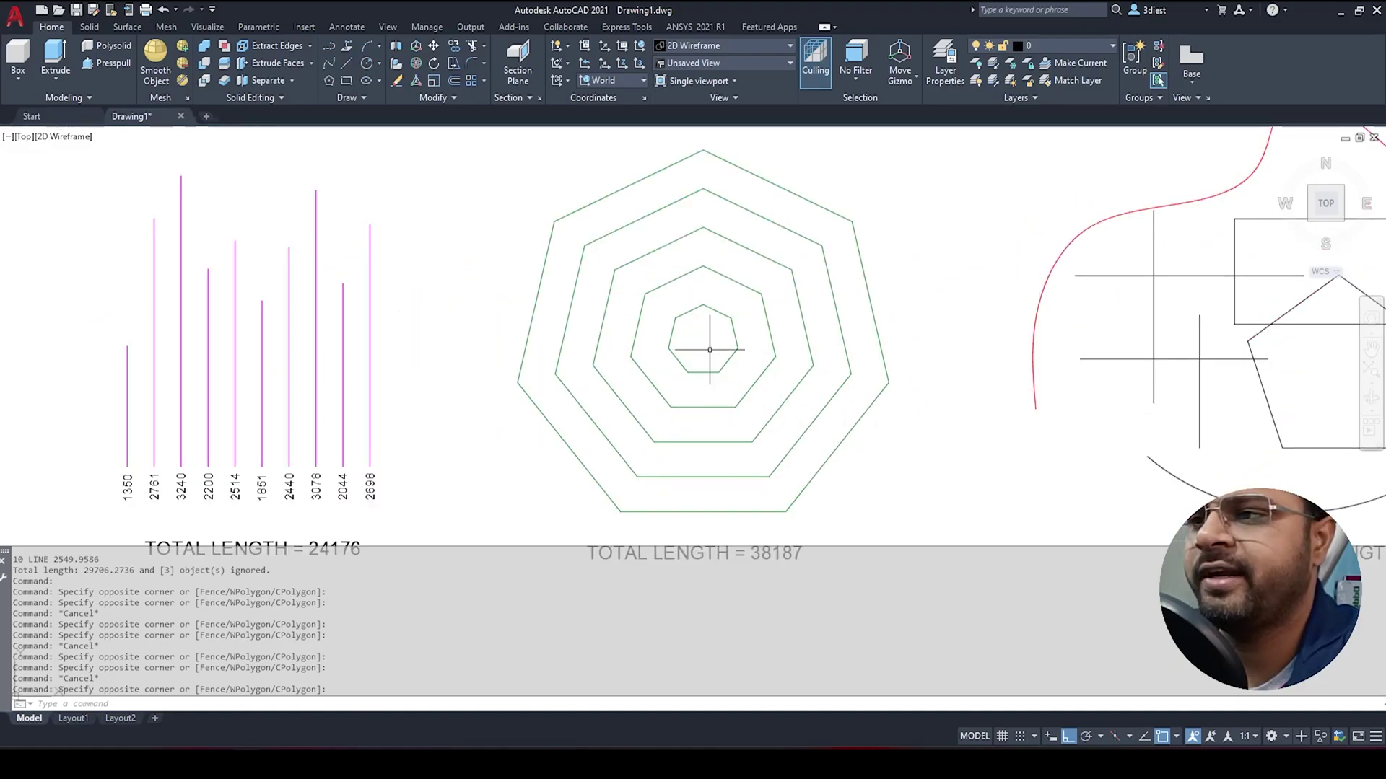